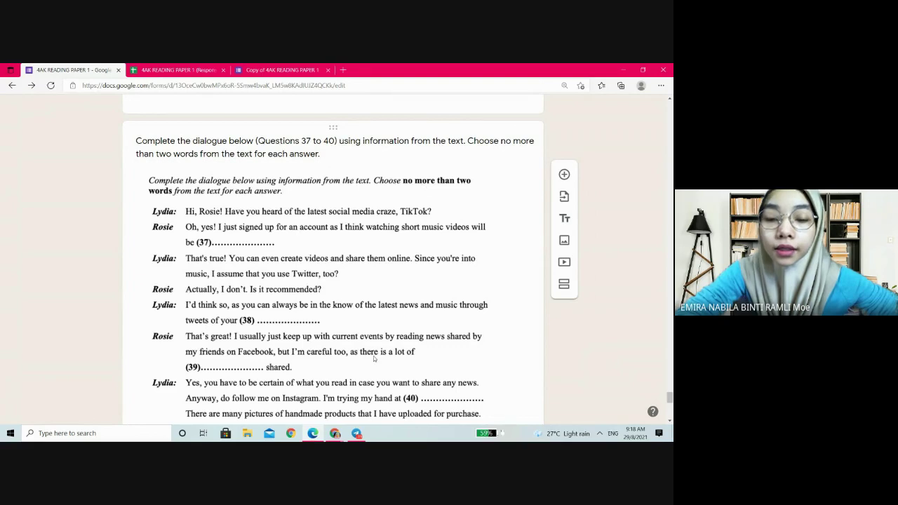
Step: Admit the waiting participant to the Google Meet call, and return to the 4AK READING PAPER 1 form in Edge
mouse_move(334, 433)
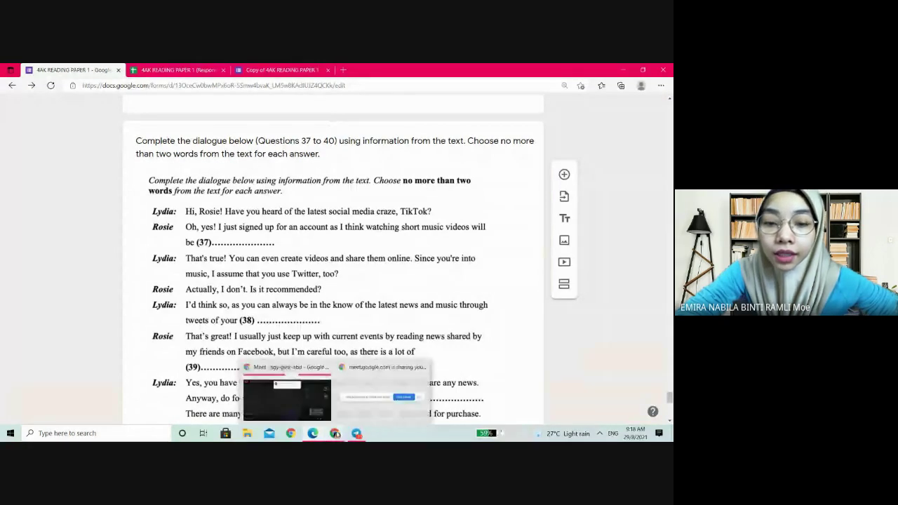
click(303, 395)
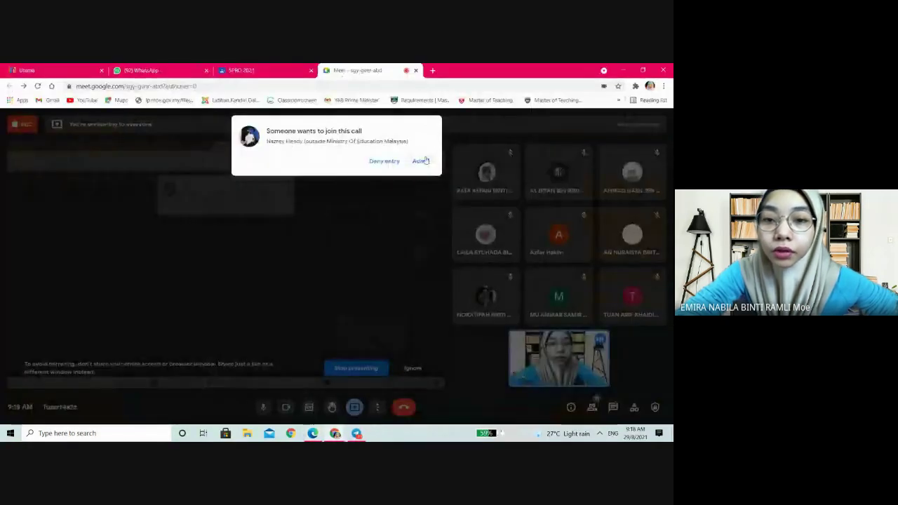
click(423, 161)
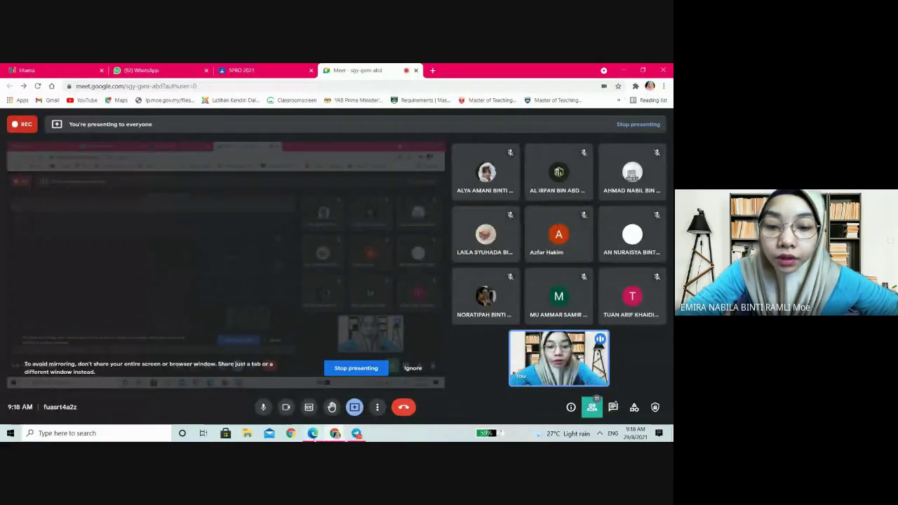
mouse_move(313, 436)
click(313, 405)
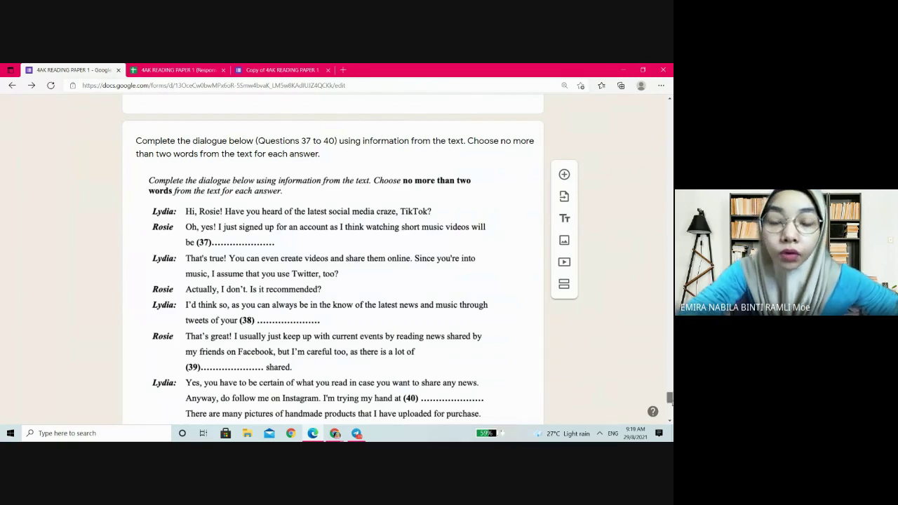
Step: Review Part 5: the social media sites text, the matching grid for Questions 33 to 36 and the dialogue for Questions 37 to 40
drag(670, 398, 669, 398)
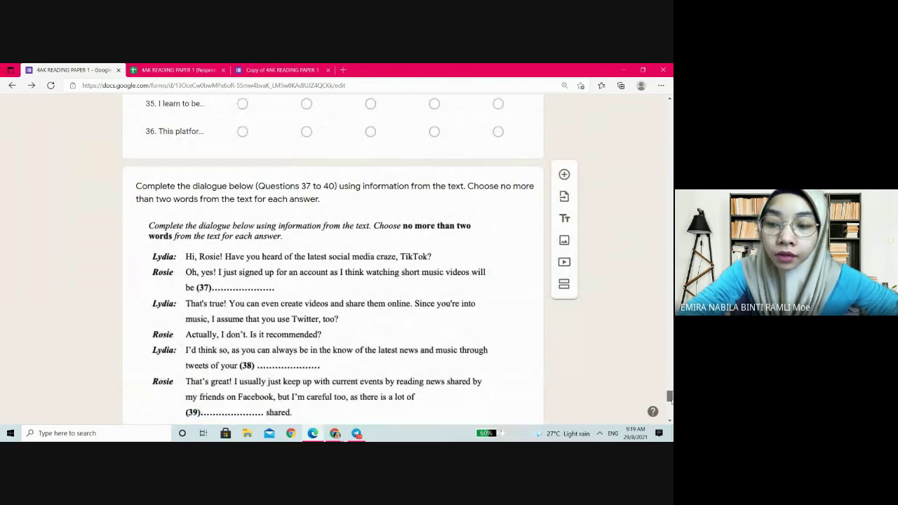
drag(670, 397, 669, 377)
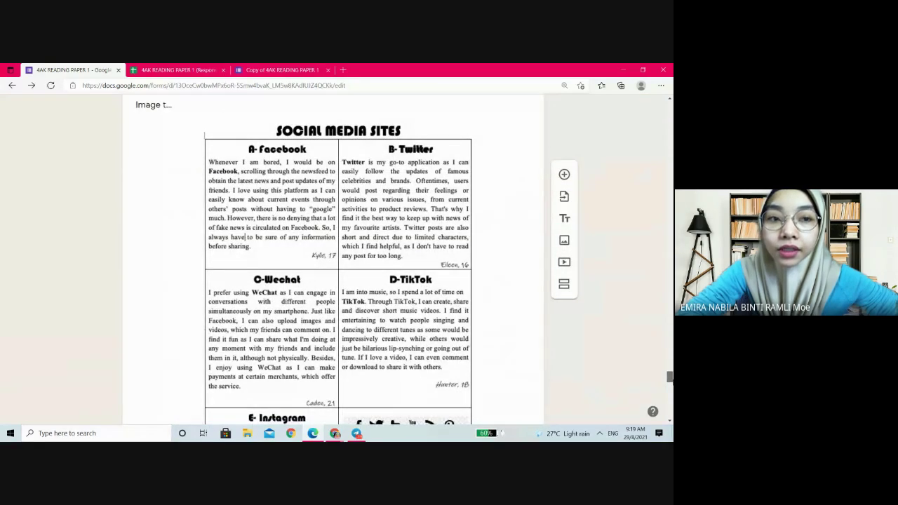
drag(669, 376, 669, 397)
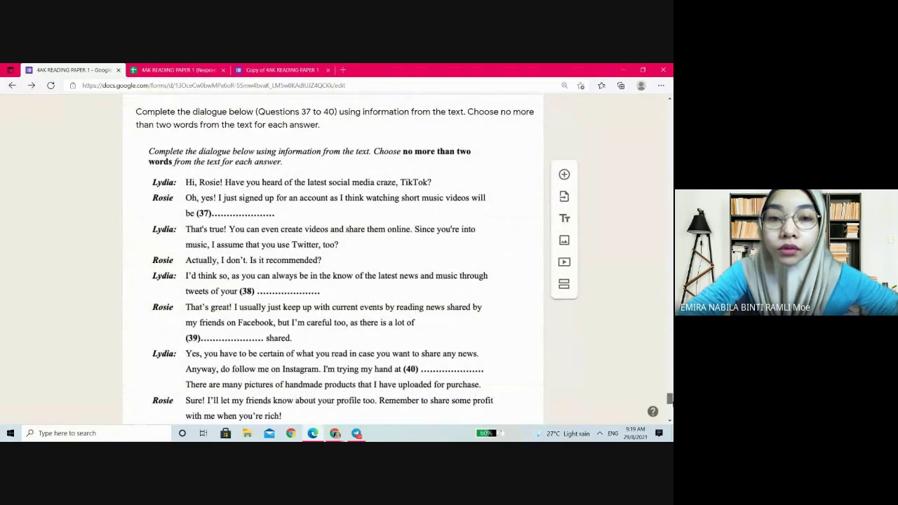
drag(669, 398, 669, 391)
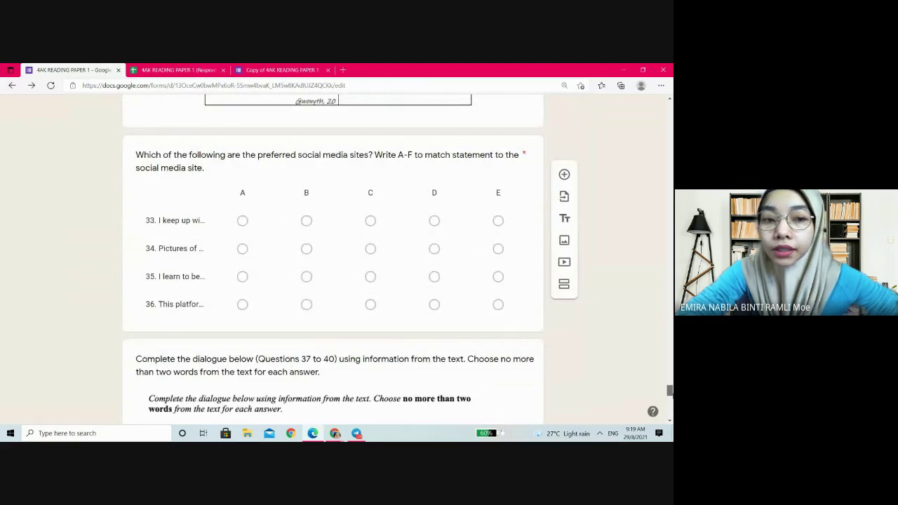
drag(669, 391, 669, 386)
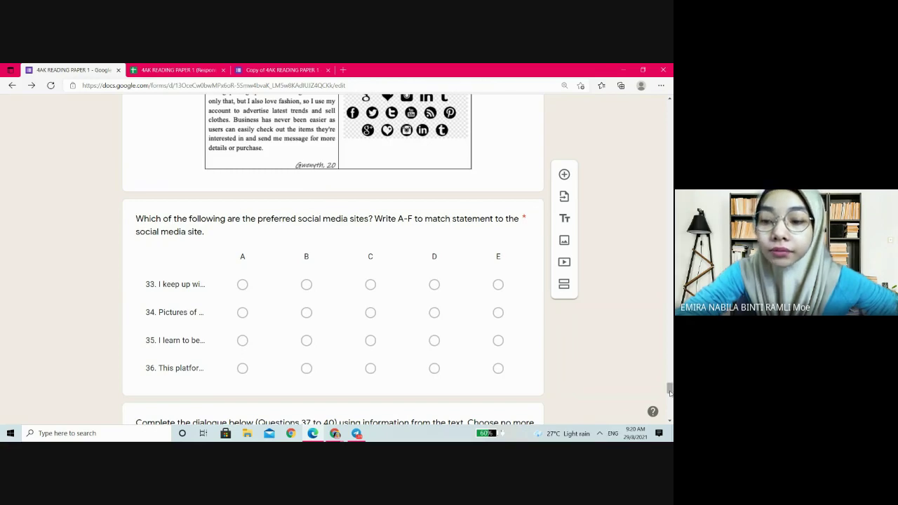
scroll(670, 390, up, 2)
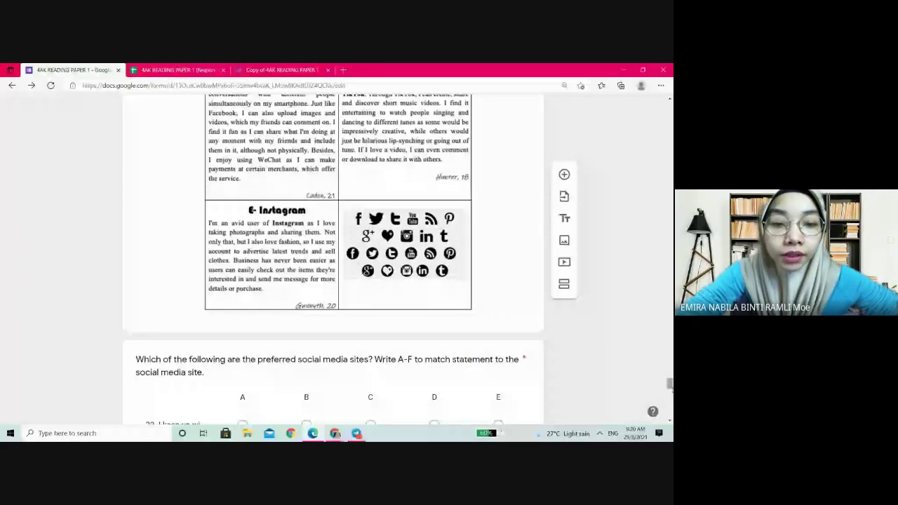
scroll(670, 385, down, 2)
Step: Open the matching grid question for editing and read the full statement 33 from beginning to end
click(184, 302)
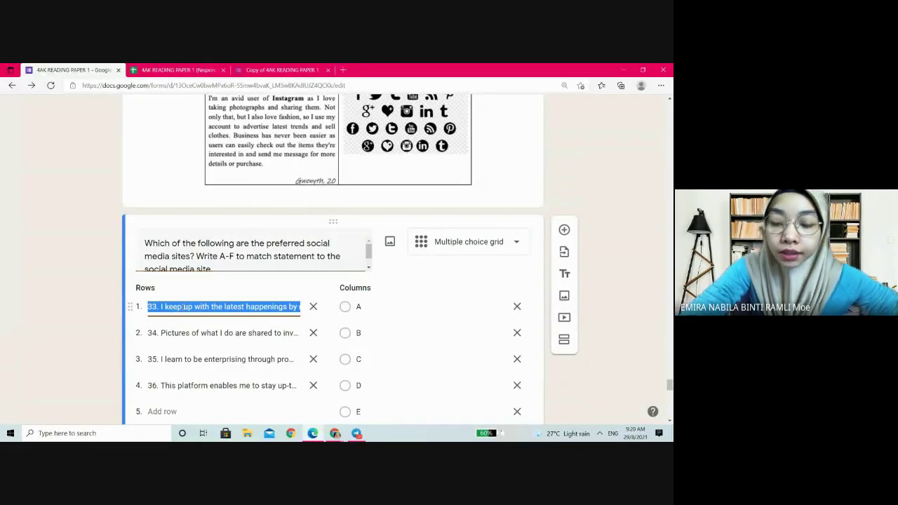
key(End)
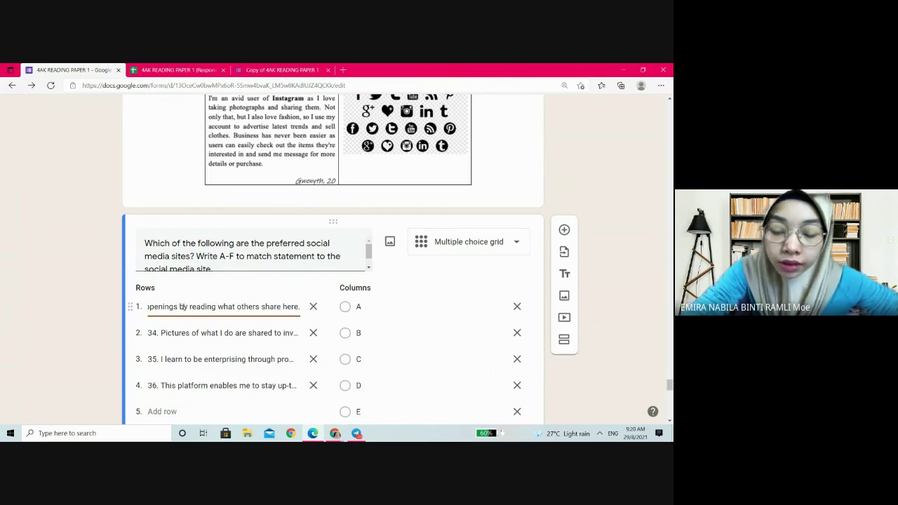
key(Left)
key(Left)
key(Left)
key(Left)
key(Left)
key(Left)
key(Left)
key(Left)
key(Left)
key(Left)
key(Left)
key(Left)
key(Left)
key(Left)
key(Left)
key(Left)
key(Left)
key(Left)
key(Left)
key(Left)
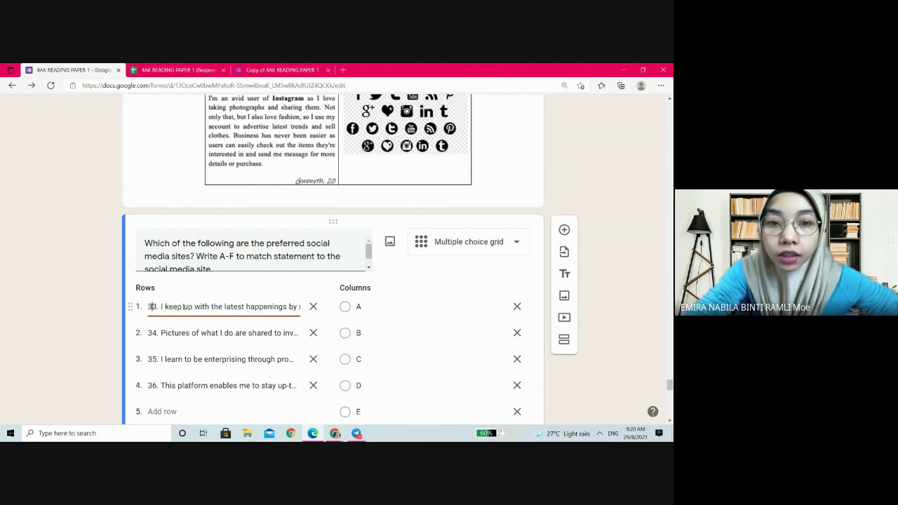
Step: Review the Social Media Sites text in Part 5 and return to the matching question below it
click(451, 335)
click(522, 190)
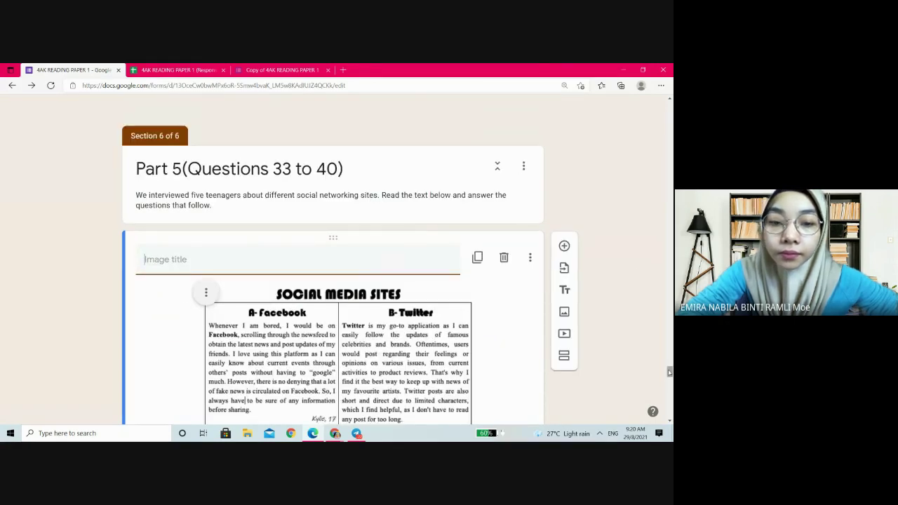
drag(670, 372, 669, 387)
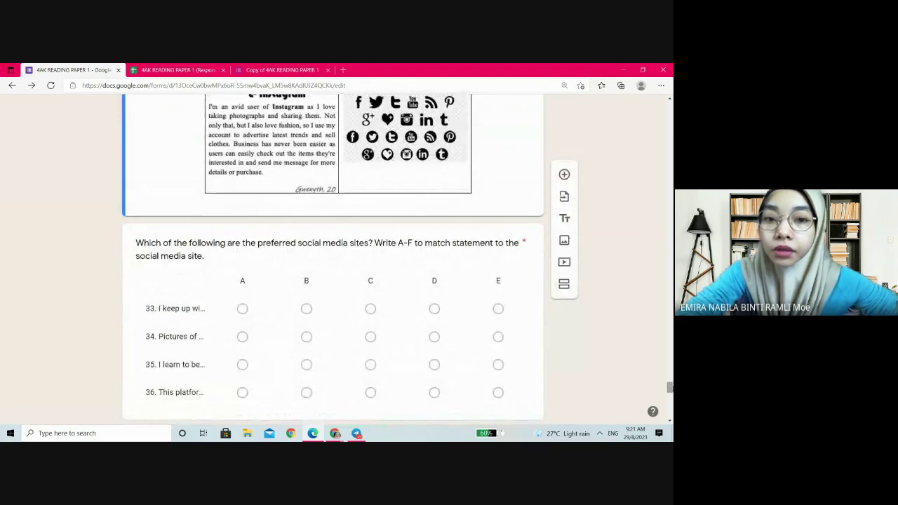
Step: Preview the exam form and fill in the respondent's e-mail and the name "testing" from a saved entry
drag(670, 387, 669, 102)
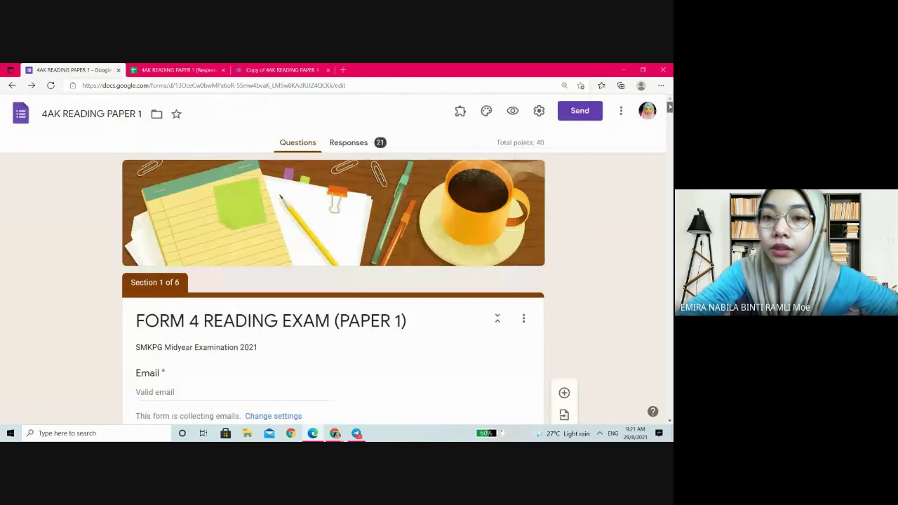
click(510, 112)
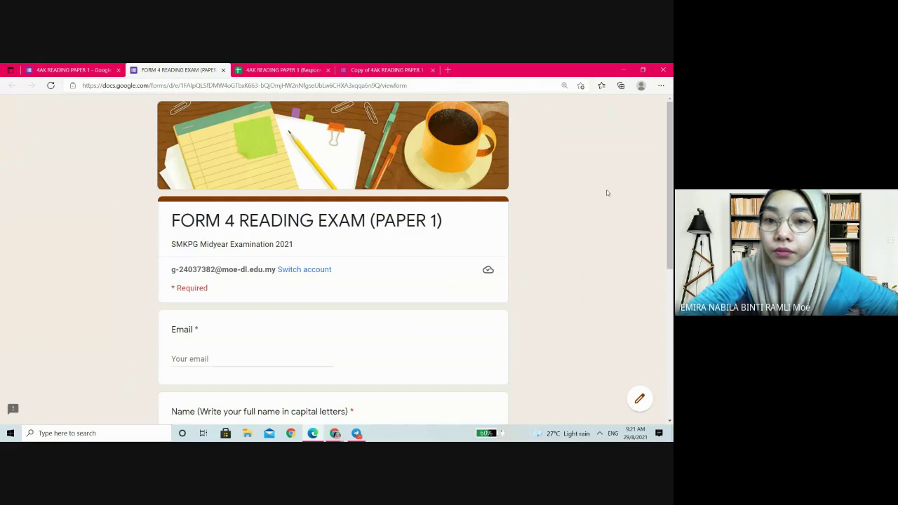
scroll(393, 300, down, 2)
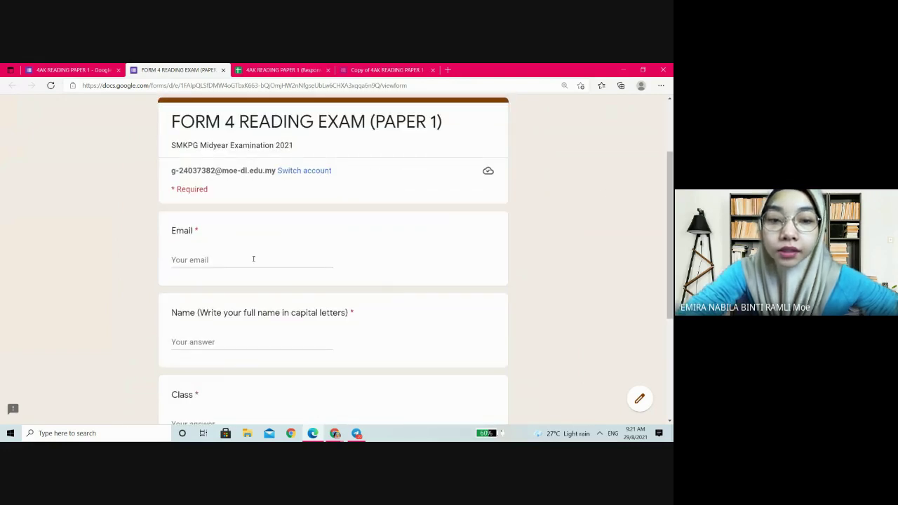
click(251, 261)
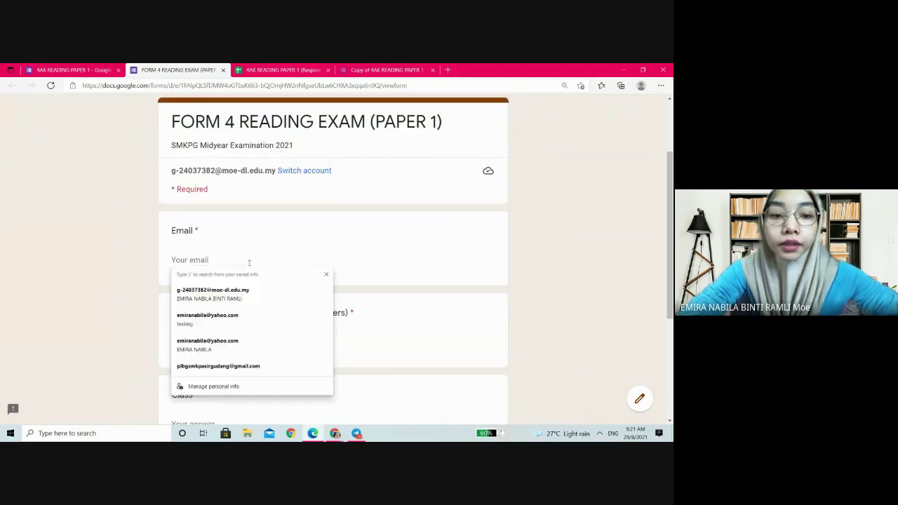
click(228, 319)
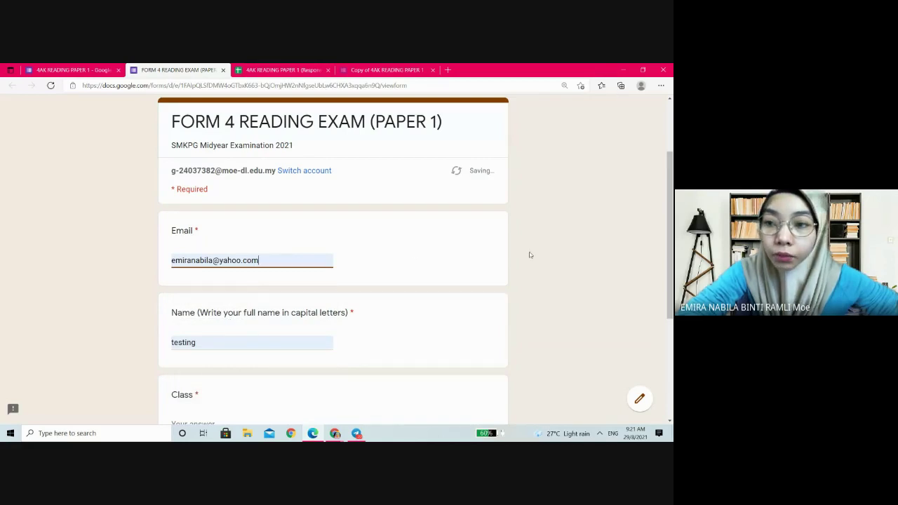
Step: Enter 4AK as the class and continue to Part 1 of the exam
scroll(421, 264, down, 3)
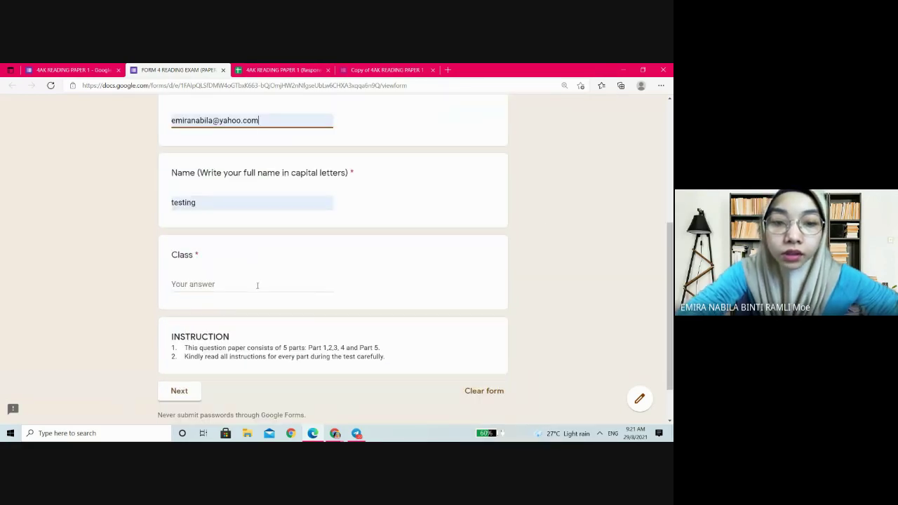
click(257, 286)
text(4AK)
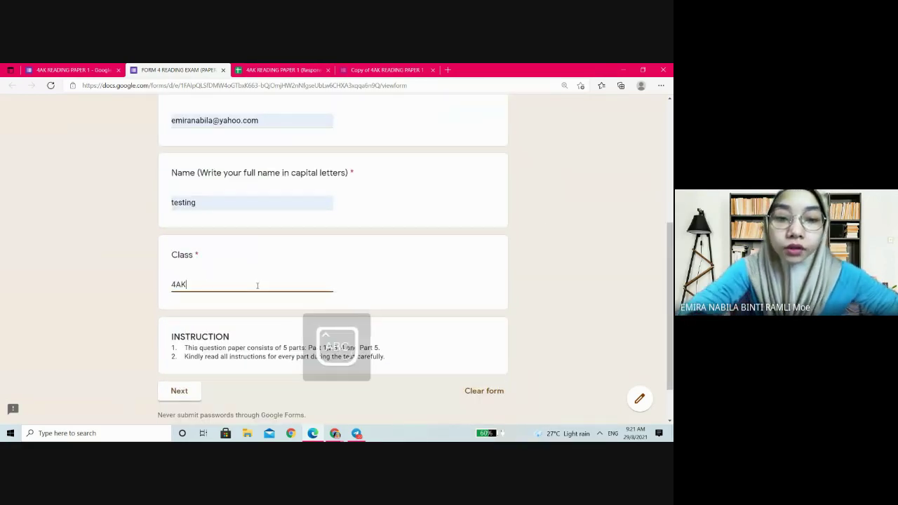
click(179, 393)
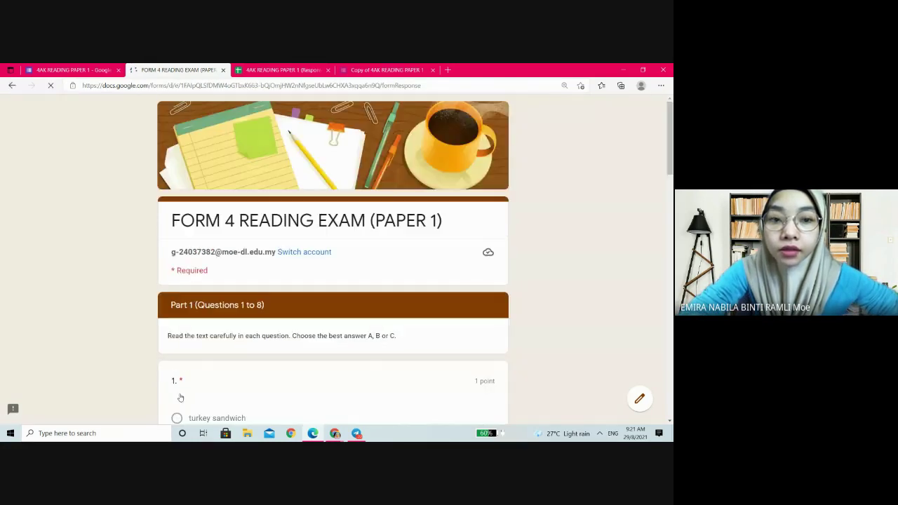
Step: Answer Question 1 with "turkey sandwich" and Question 2 with "strong"
scroll(491, 273, down, 5)
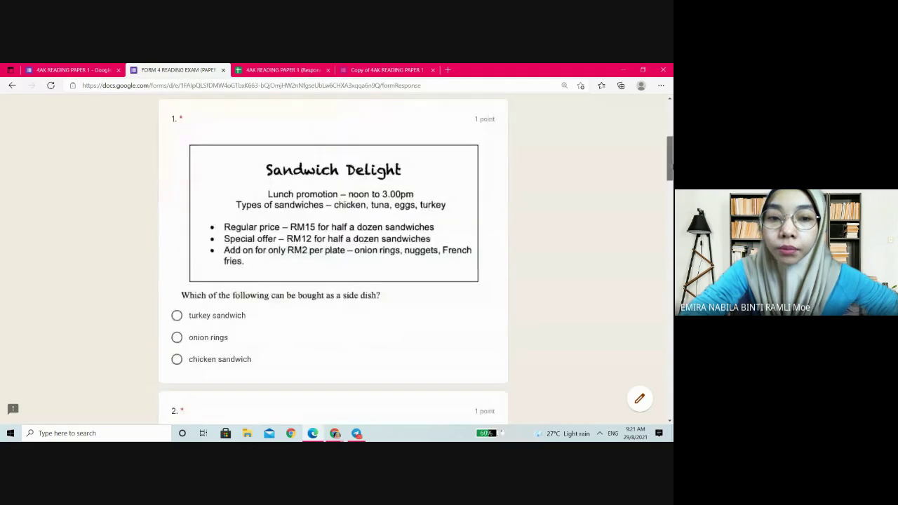
click(177, 287)
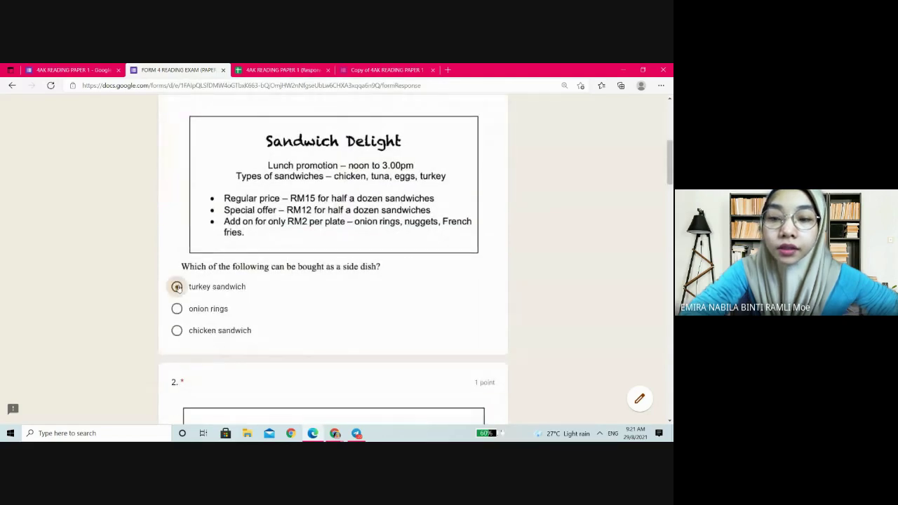
scroll(489, 198, down, 10)
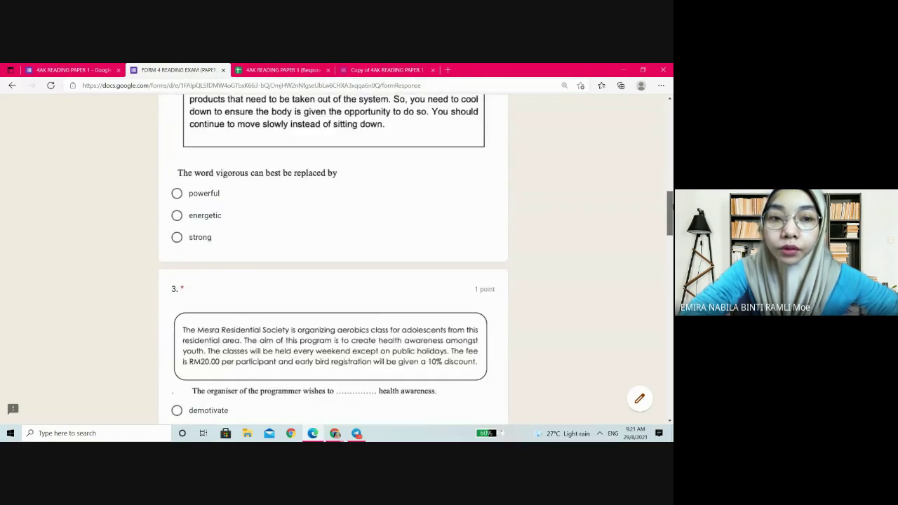
click(177, 214)
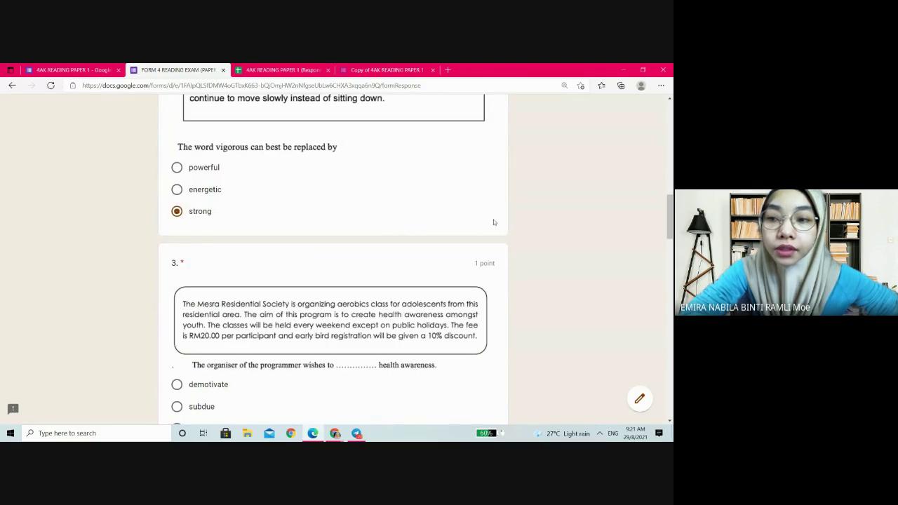
Step: Return from the preview to editing the form and find the Part 5 matching question about preferred social media sites
click(640, 400)
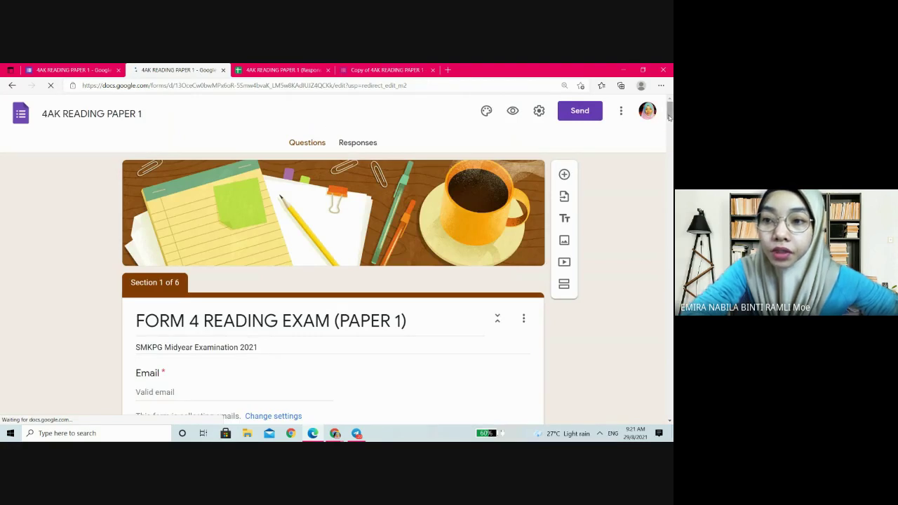
scroll(670, 124, down, 1)
drag(670, 124, 672, 376)
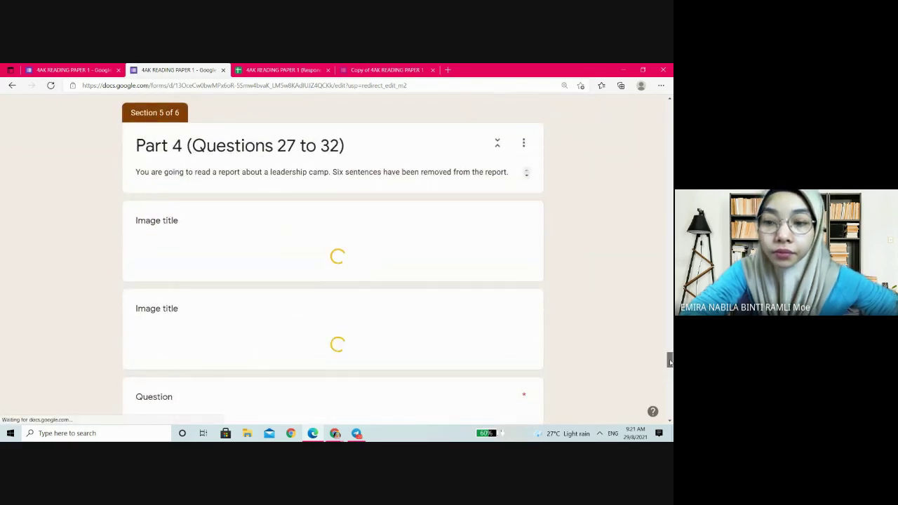
drag(669, 360, 670, 167)
scroll(333, 260, down, 10)
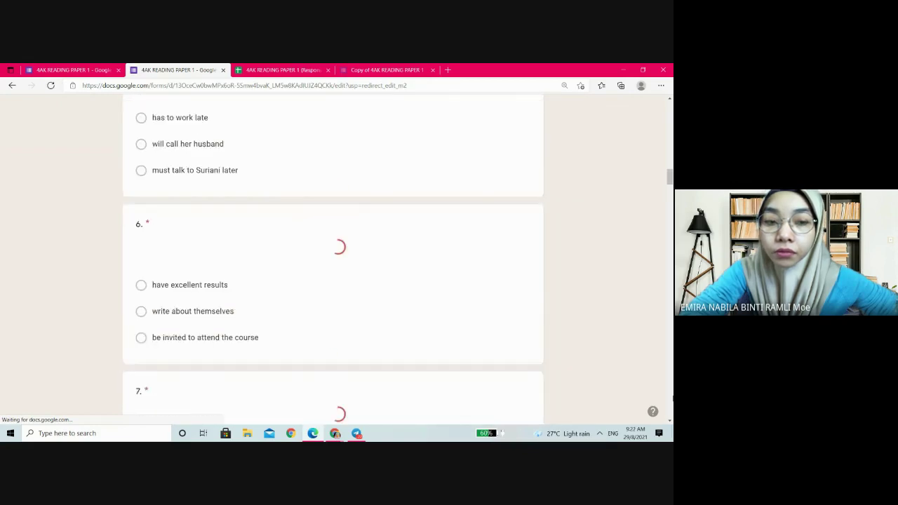
scroll(333, 260, down, 10)
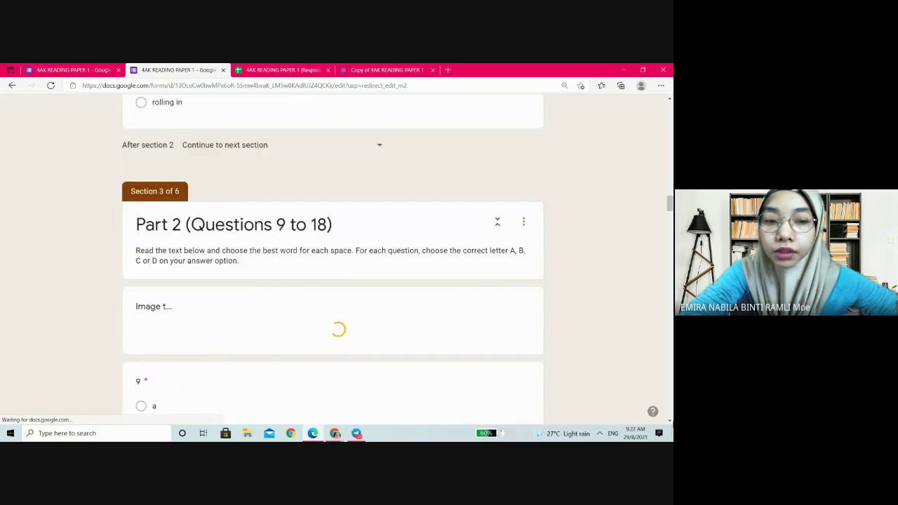
drag(669, 221, 669, 388)
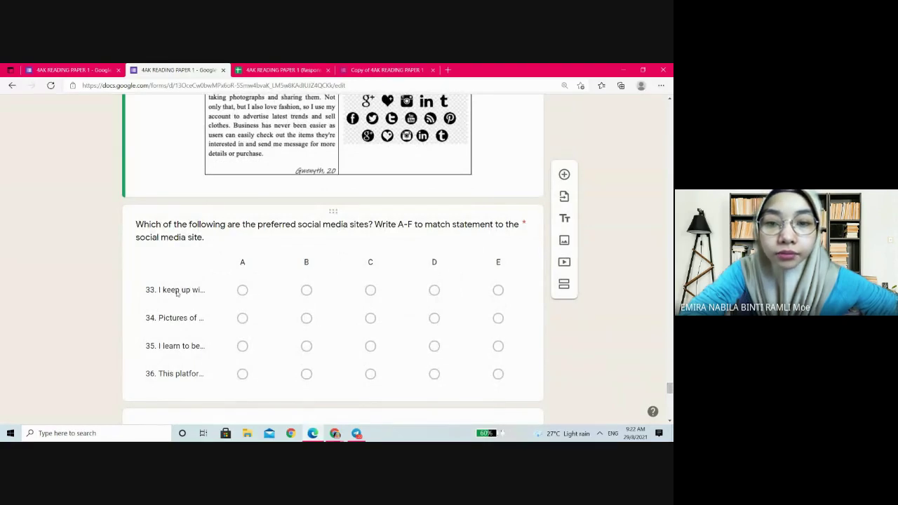
Step: Open row 1 of the social media matching grid and read statement 33 through to its end
click(177, 294)
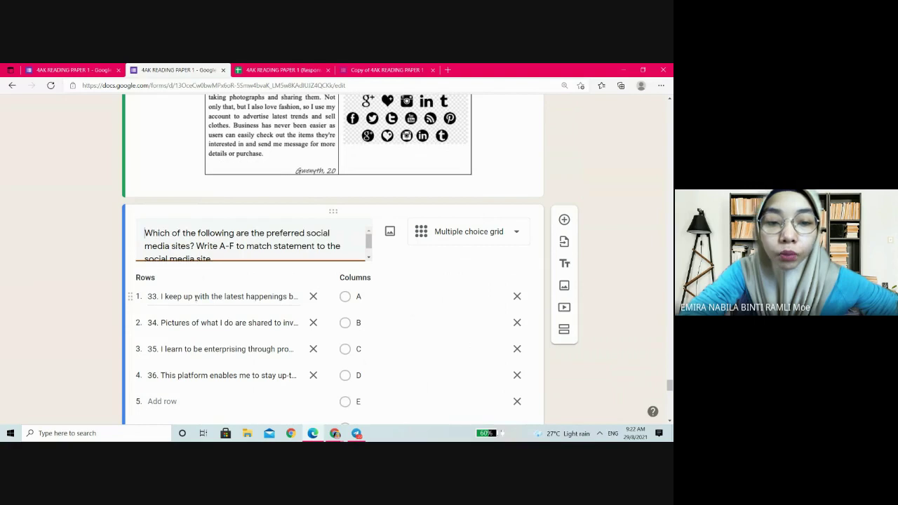
click(197, 296)
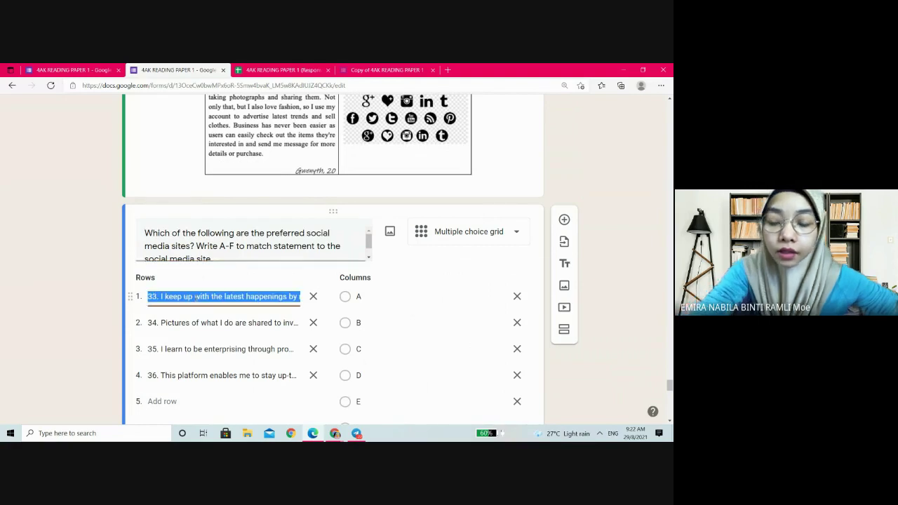
key(End)
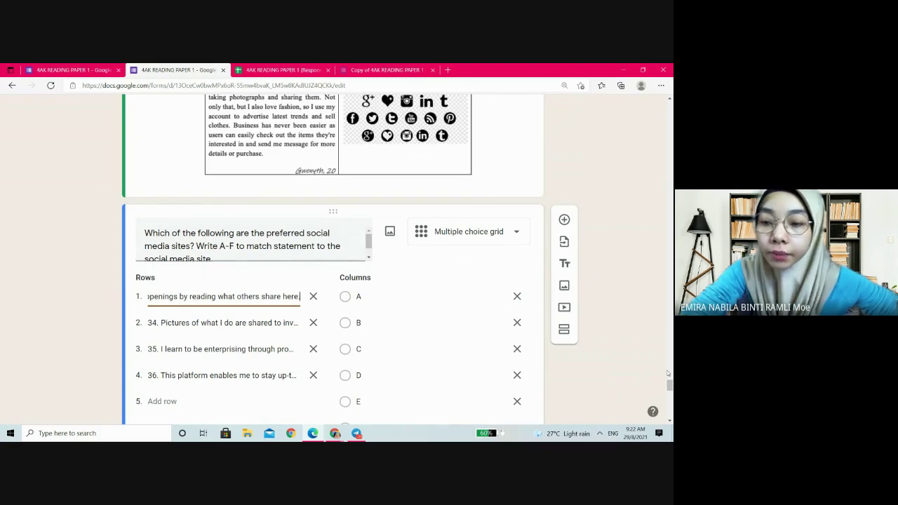
Step: Read the social media text from Facebook through Instagram against statement 33 of the matching grid
scroll(333, 260, down, 2)
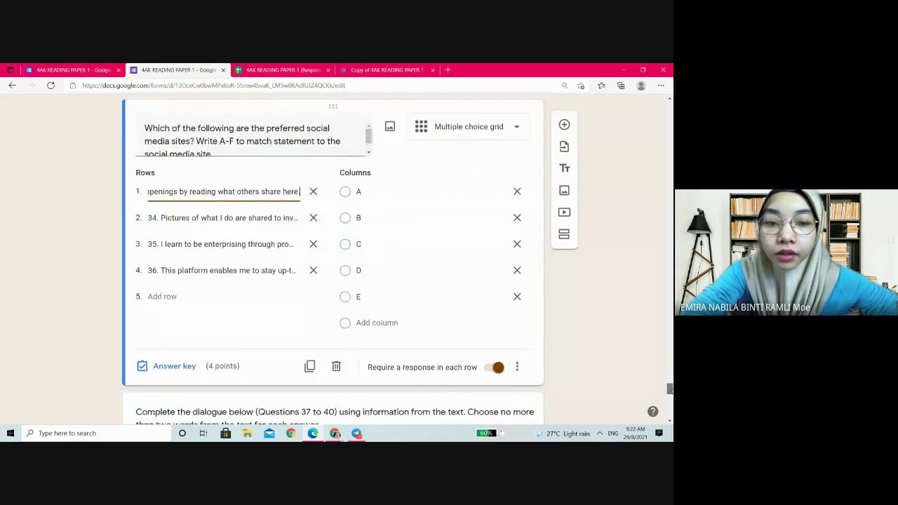
text(.)
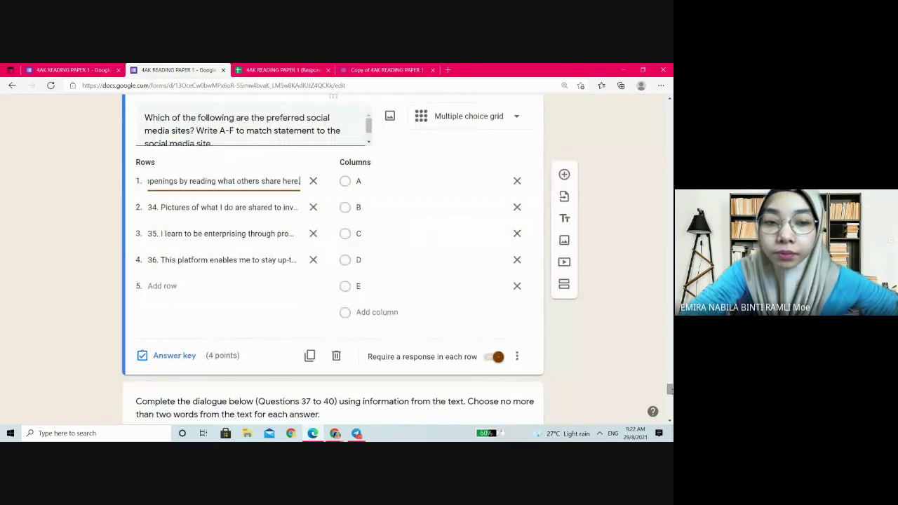
scroll(334, 259, up, 8)
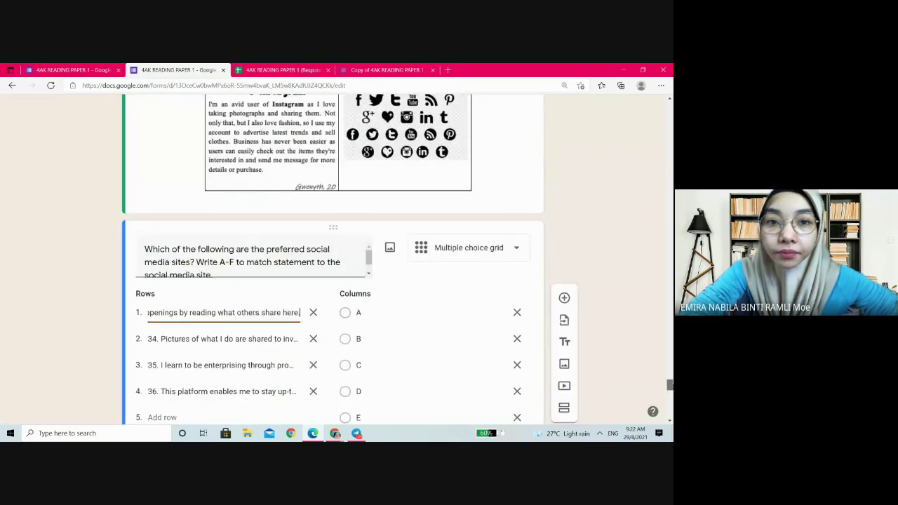
scroll(334, 259, up, 2)
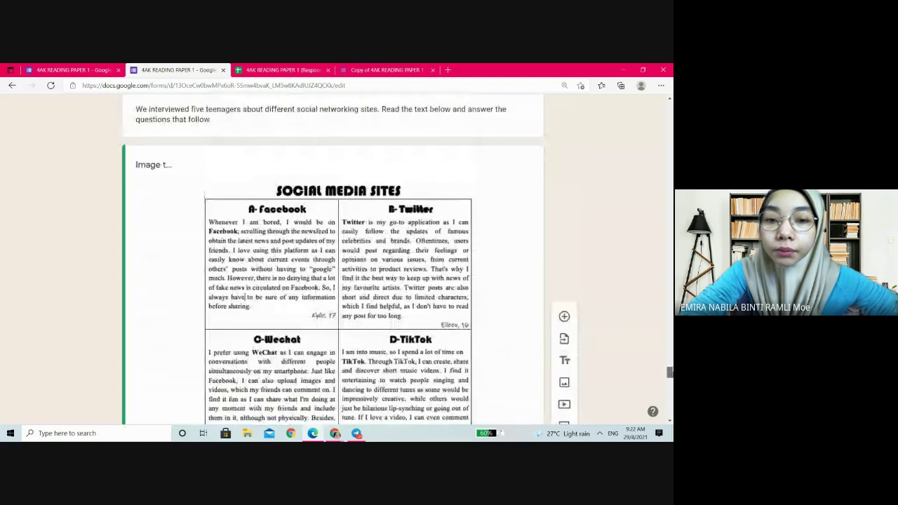
scroll(333, 260, down, 1)
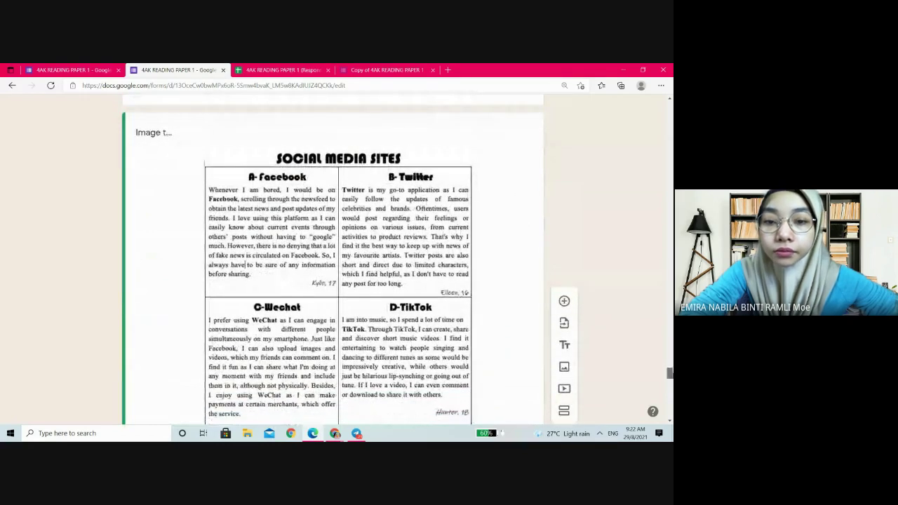
scroll(334, 260, down, 3)
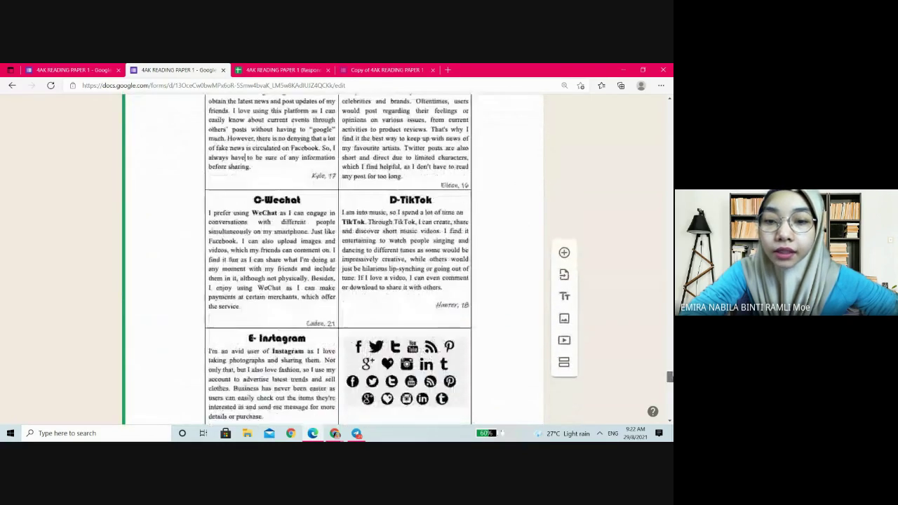
scroll(334, 259, down, 3)
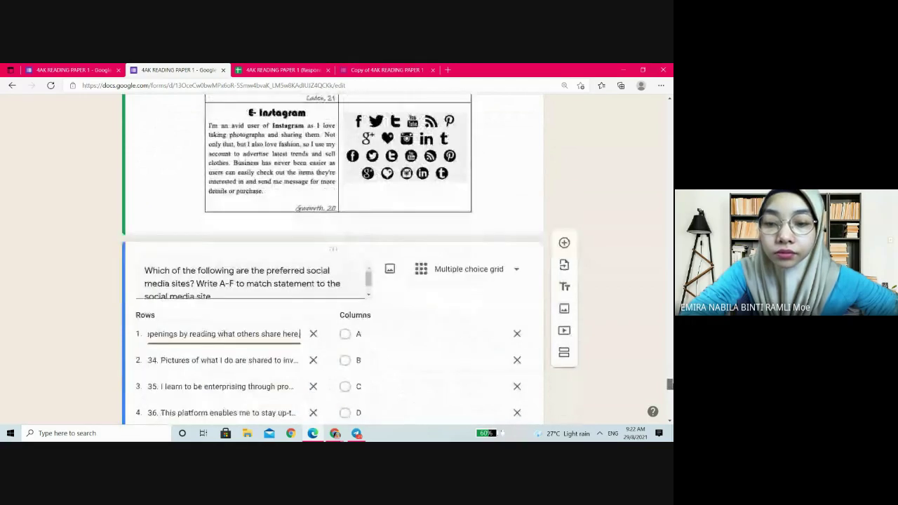
scroll(334, 259, down, 1)
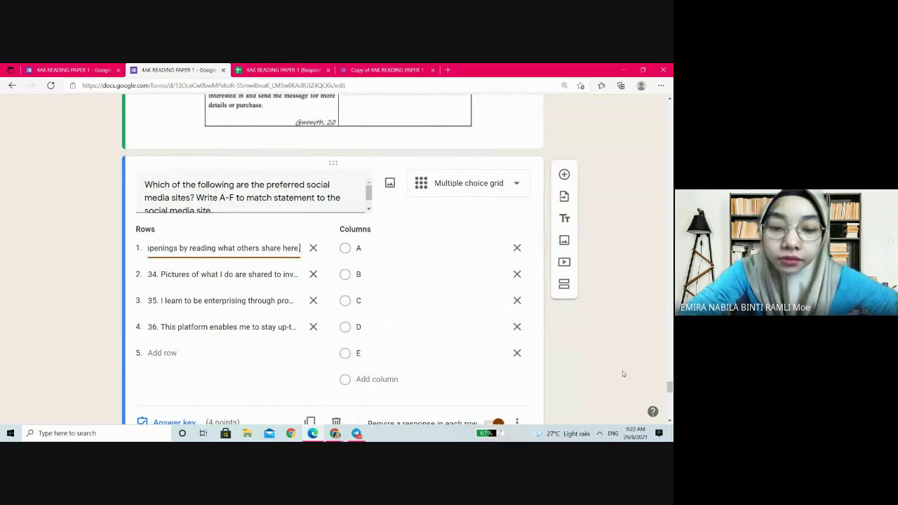
mouse_move(335, 436)
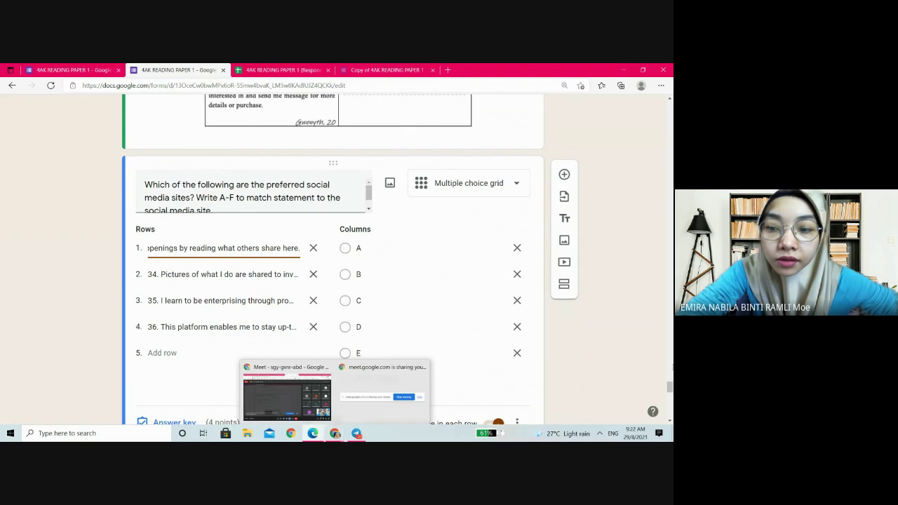
Step: Look ahead at the dialogue for Questions 37 to 40, and return to the social media matching grid
drag(670, 387, 670, 398)
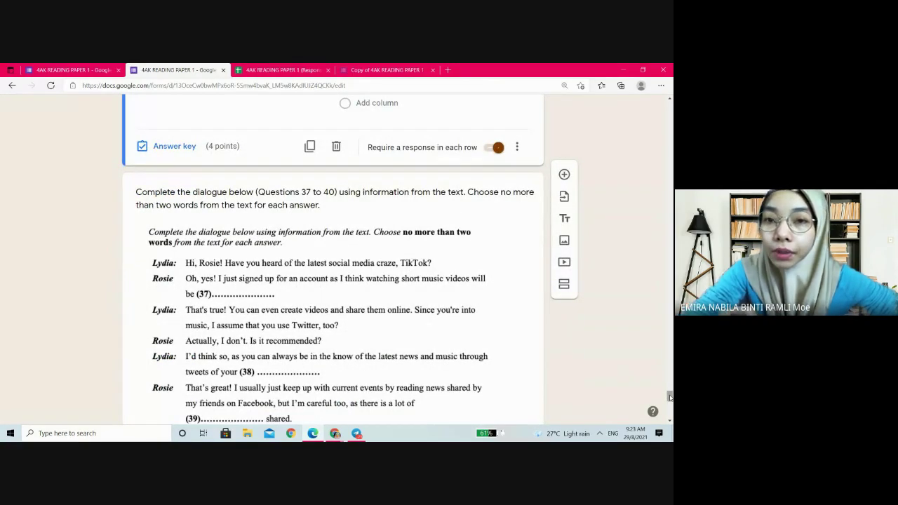
drag(670, 397, 670, 388)
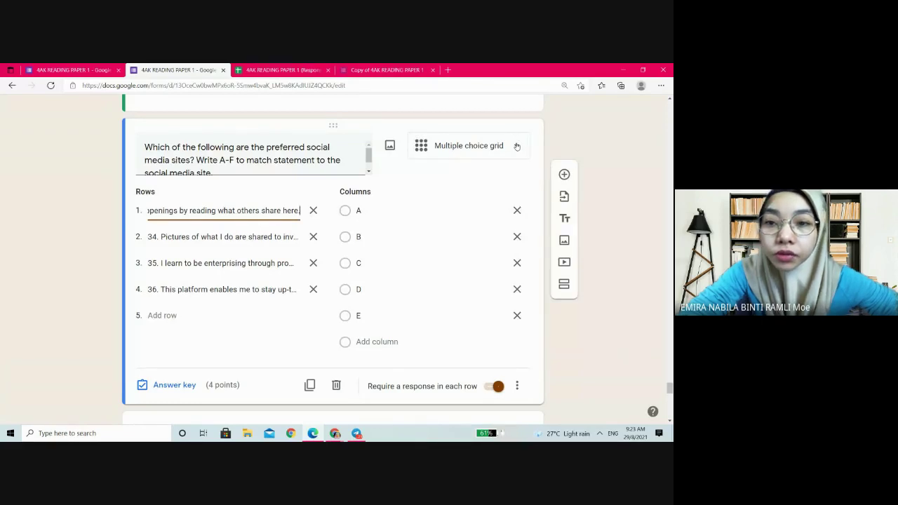
click(609, 153)
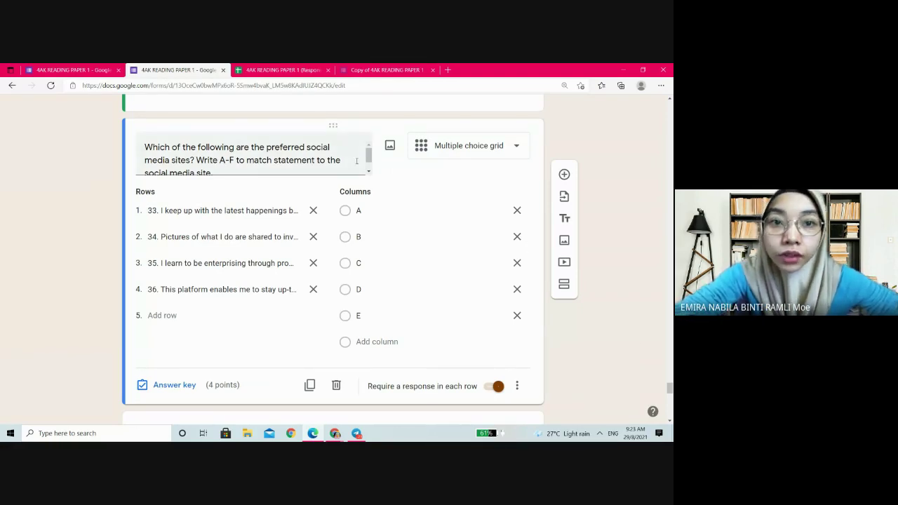
Step: Switch to the 4AK READING PAPER 1 responses spreadsheet and find the column holding the answers to statement 33
click(278, 68)
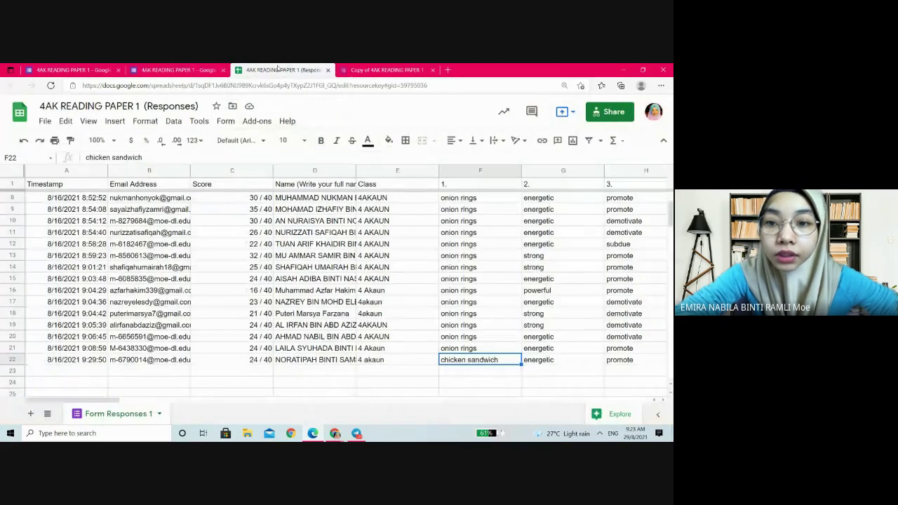
click(564, 186)
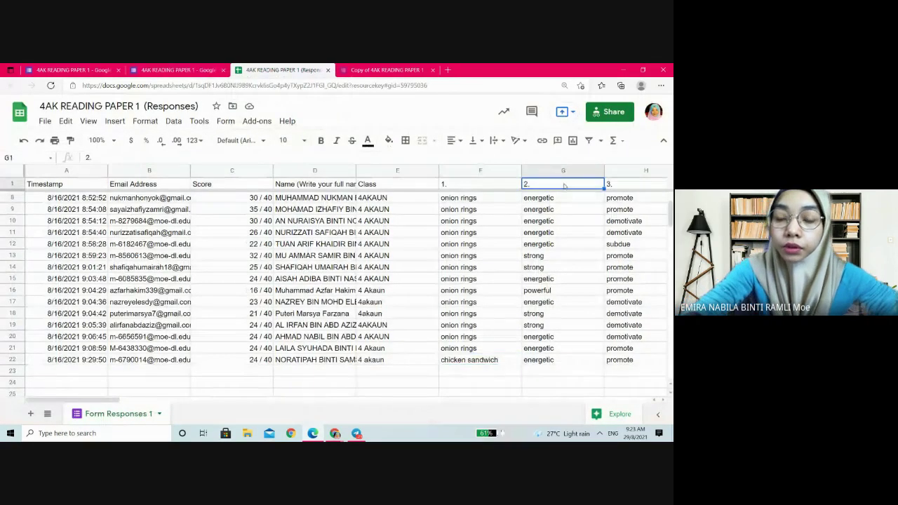
key(Right)
key(Right)
key(Right)
key(Right)
key(Right)
key(Right)
key(Right)
key(Right)
key(Right)
key(Right)
key(Right)
key(Right)
key(Right)
key(Right)
key(Right)
key(Right)
key(Right)
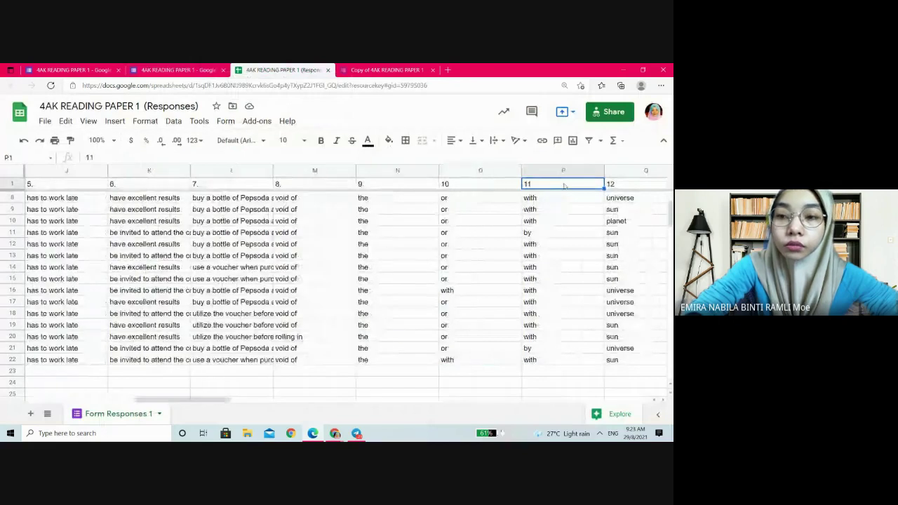
key(Right)
key(Right)
key(Right)
key(Right)
key(Right)
key(Right)
key(Right)
key(Right)
key(Right)
key(Right)
key(Right)
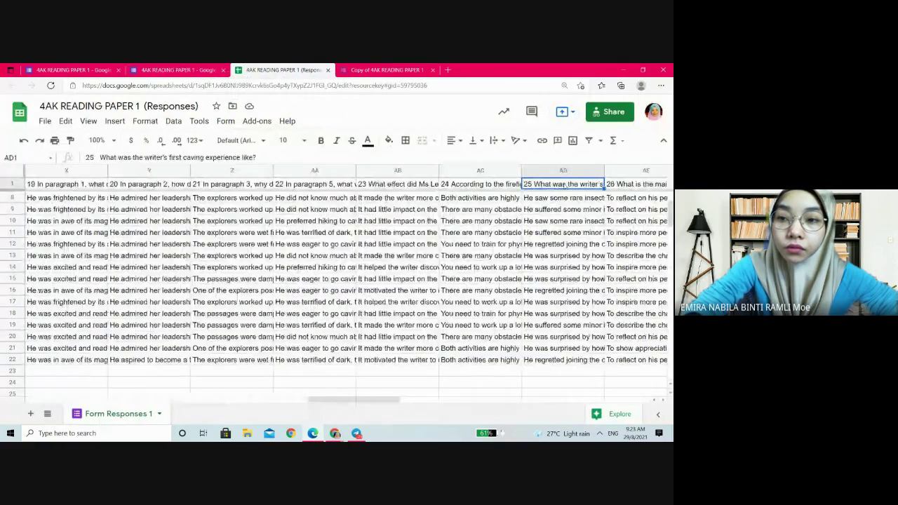
key(Right)
key(Right)
key(Right)
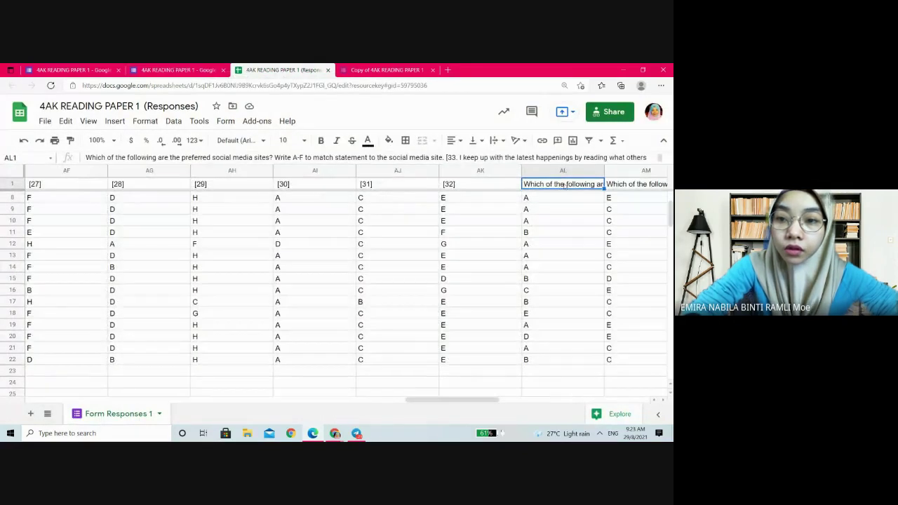
key(Right)
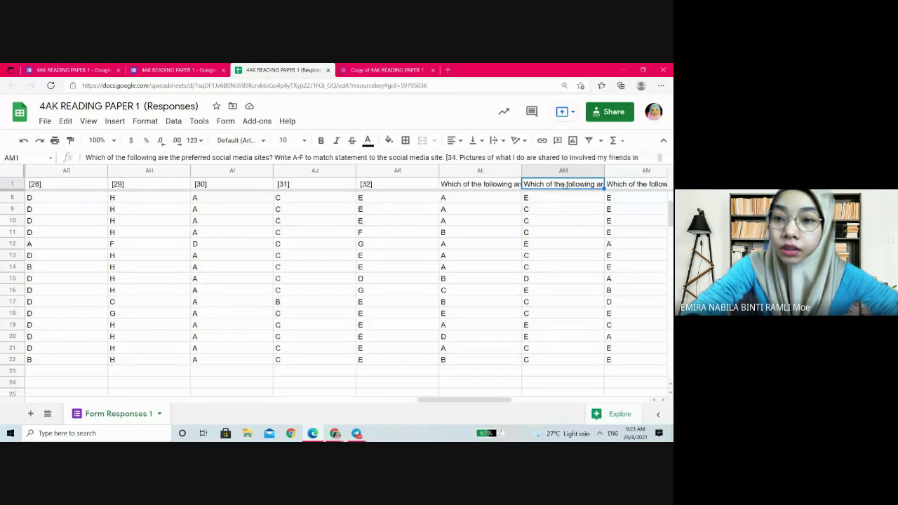
key(Left)
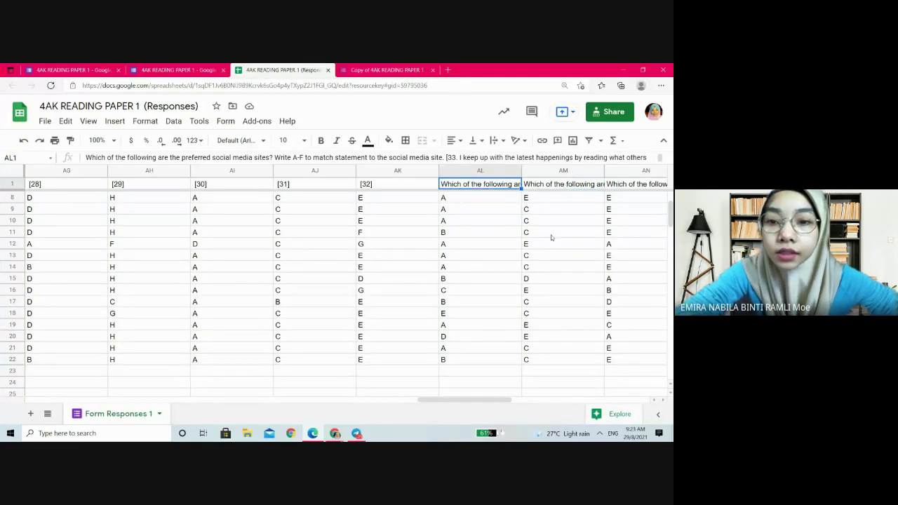
Step: Go through the students' answers to statement 33 one by one from row 8 to row 22
click(496, 198)
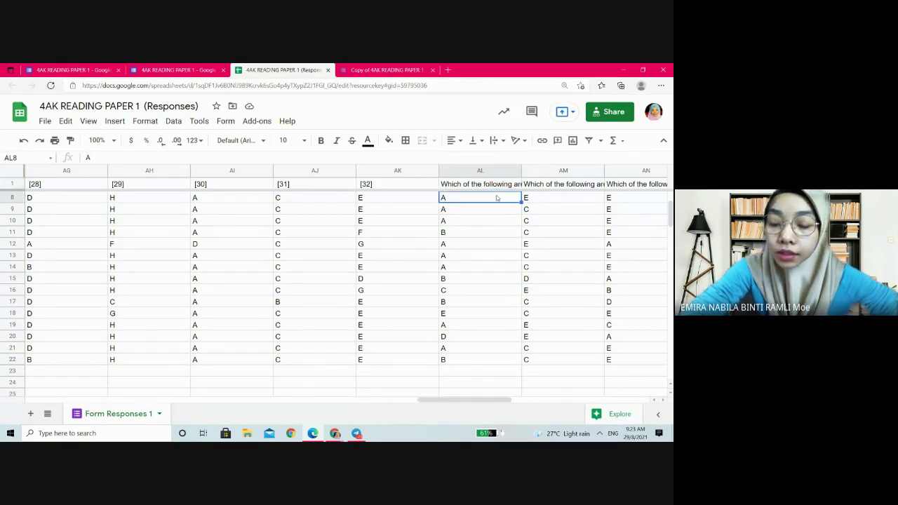
key(Down)
key(Down)
key(Down)
key(Down)
key(Down)
key(Down)
key(Down)
key(Down)
key(Down)
key(Down)
key(Down)
key(Down)
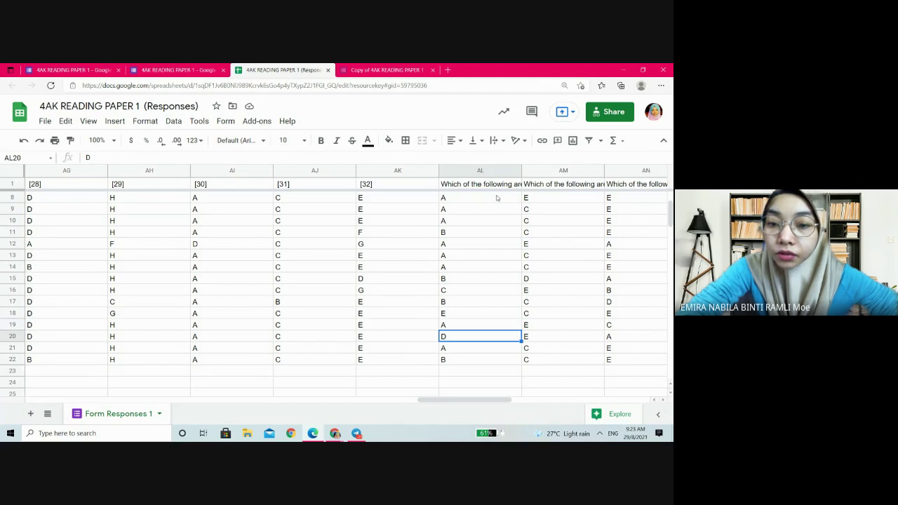
key(Down)
key(Down)
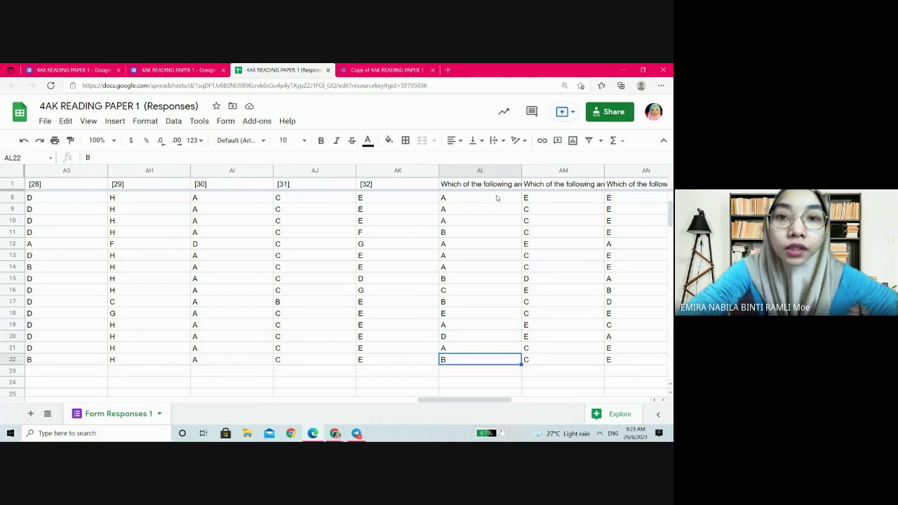
Step: Return to the form, reread statement 33 in the matching grid, and read the dialogue for Questions 37 to 40
click(154, 71)
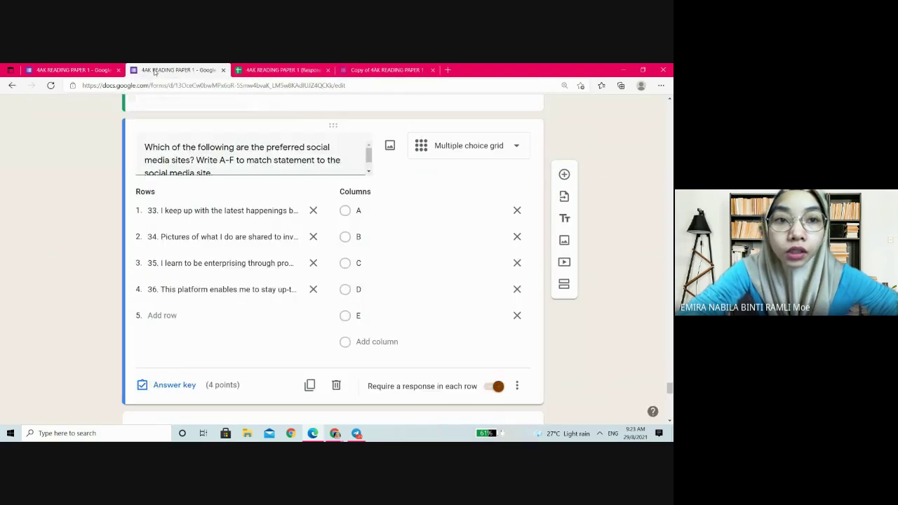
click(188, 211)
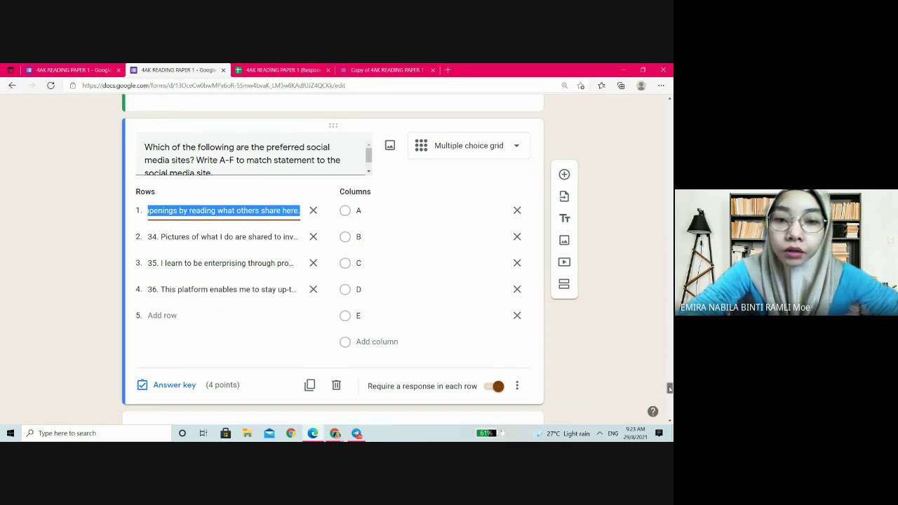
drag(670, 388, 670, 405)
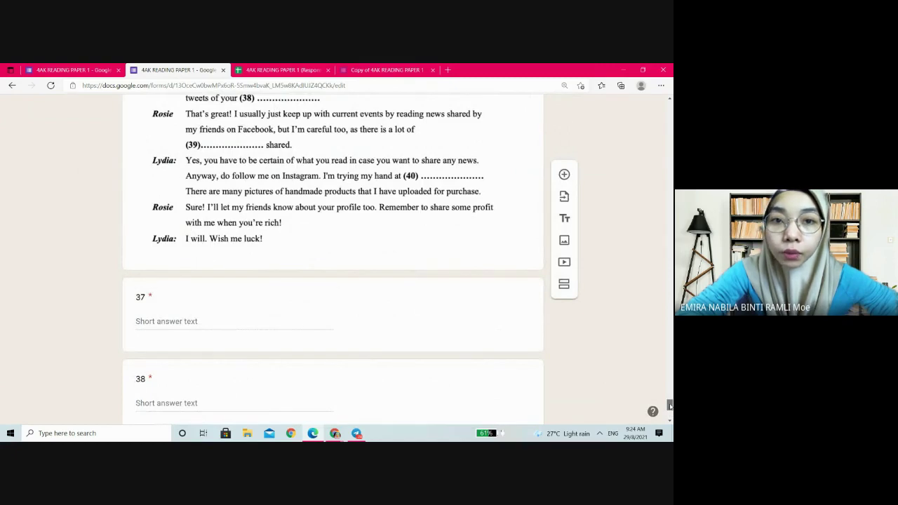
drag(670, 405, 670, 399)
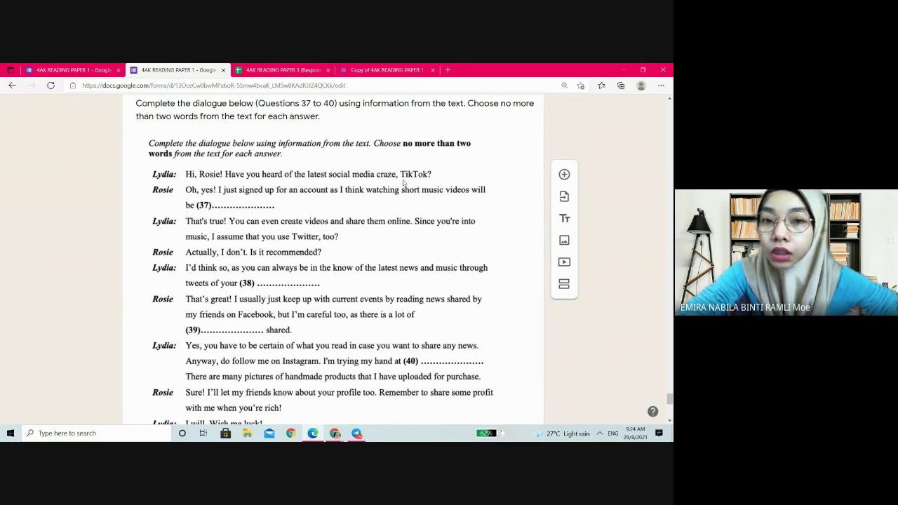
Step: Consult the TikTok passage in the social media text for blank 37, and return to the end of the dialogue
drag(670, 398, 670, 375)
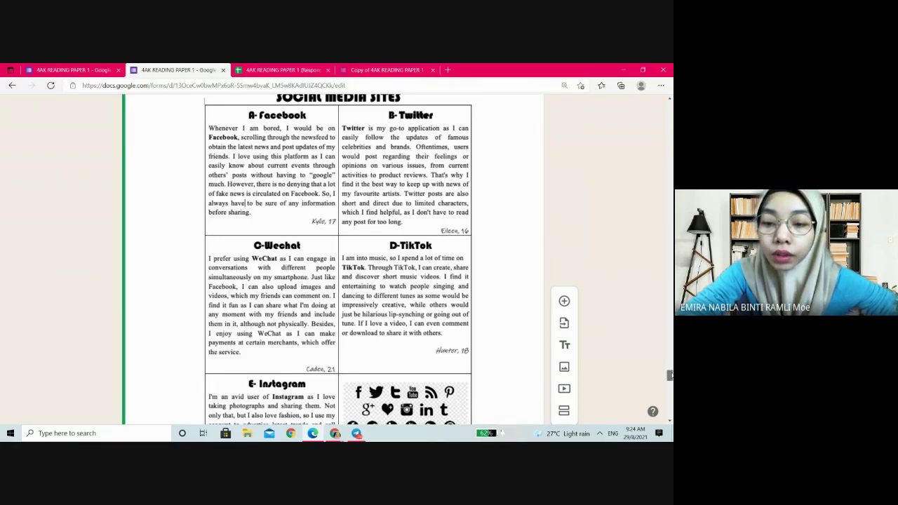
scroll(669, 378, down, 2)
drag(670, 377, 670, 402)
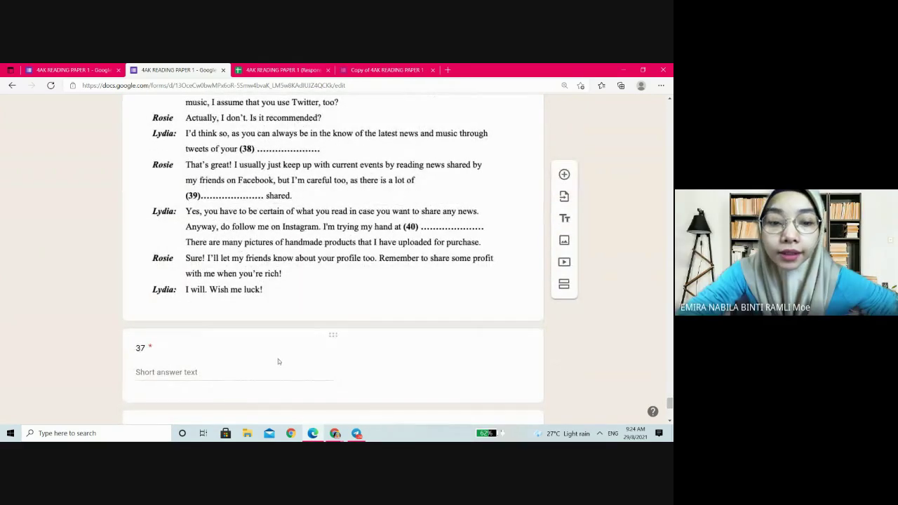
Step: Open Question 37 in the form and examine its correct answer
click(189, 380)
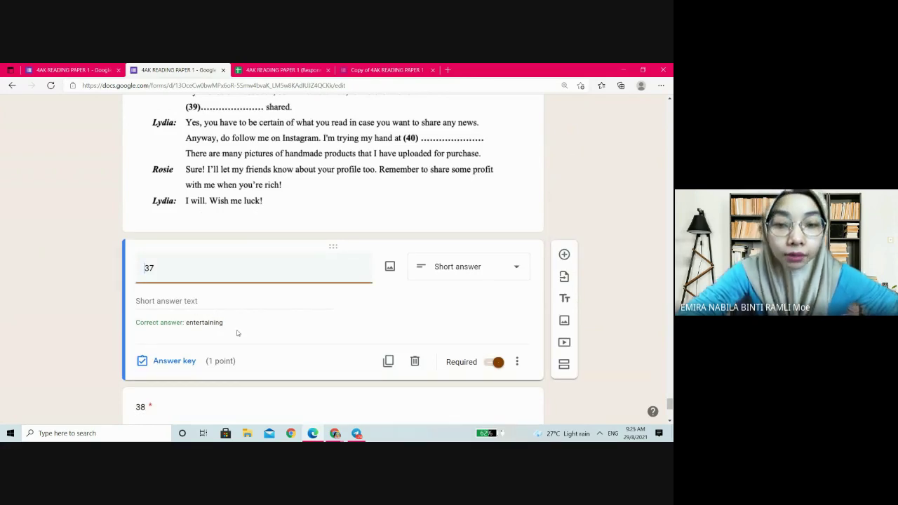
key(ctrl+plus)
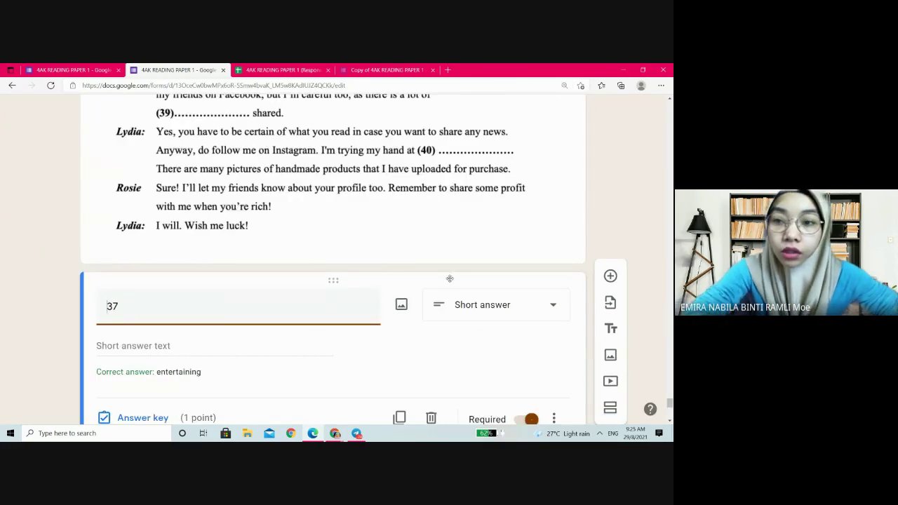
scroll(505, 339, down, 3)
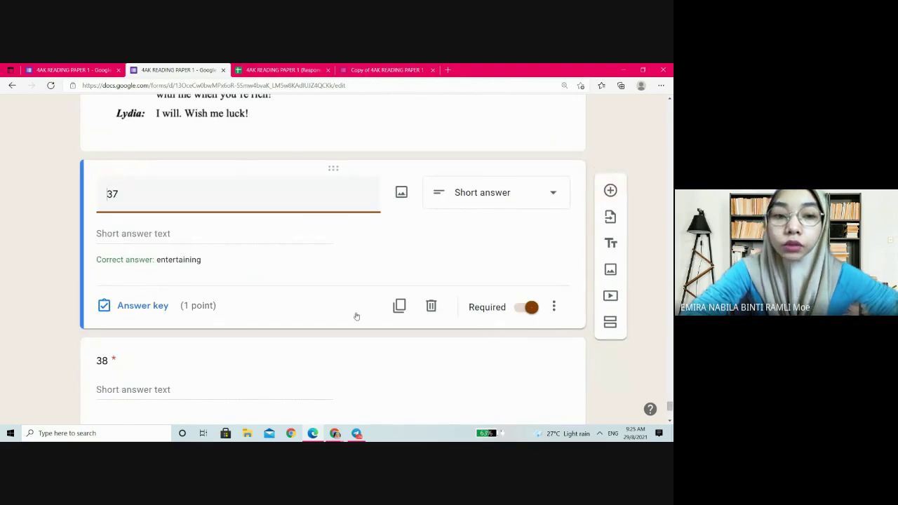
Step: Switch to the responses spreadsheet and find the students' answers to Question 37, starting at the first response
click(274, 70)
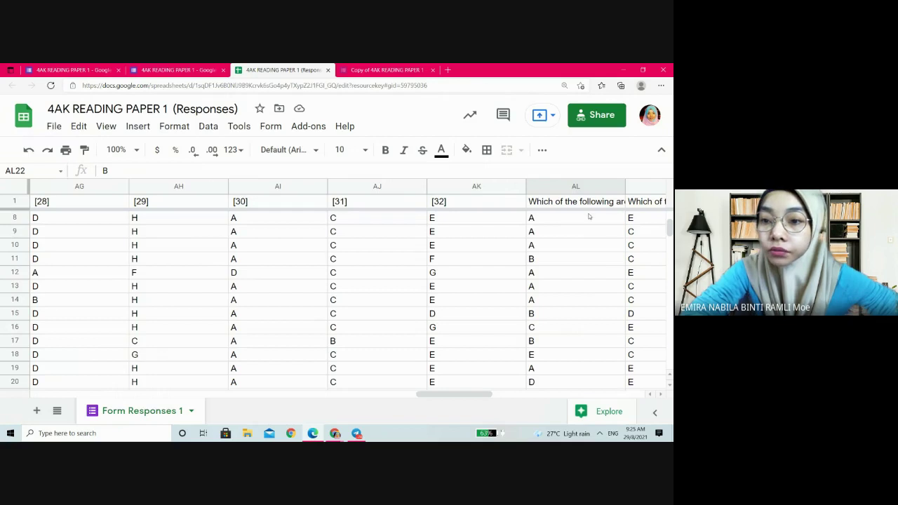
click(457, 204)
key(Right)
key(Right)
key(Right)
key(Right)
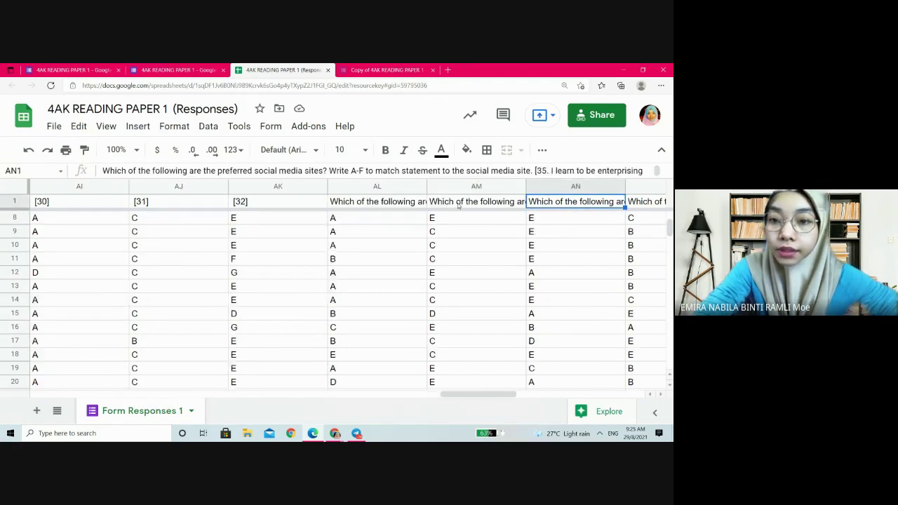
key(Right)
key(Right)
key(Right)
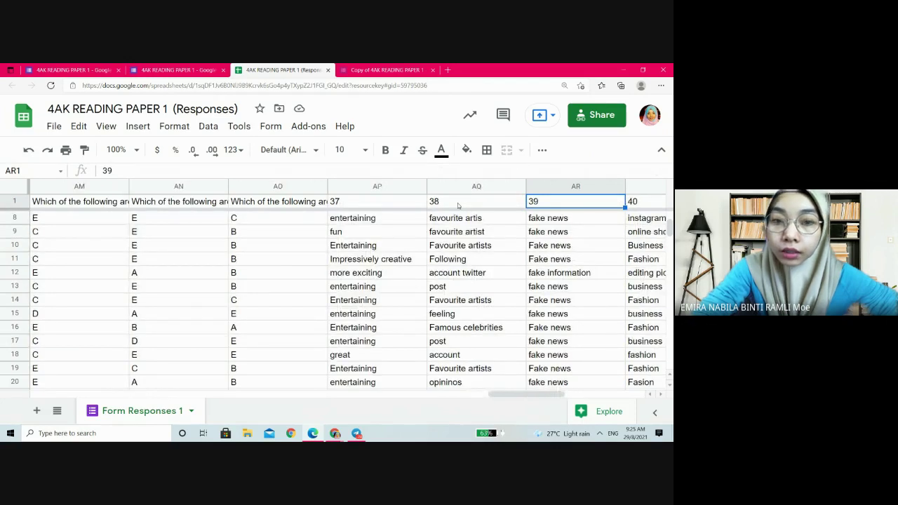
key(Left)
key(Left)
key(Down)
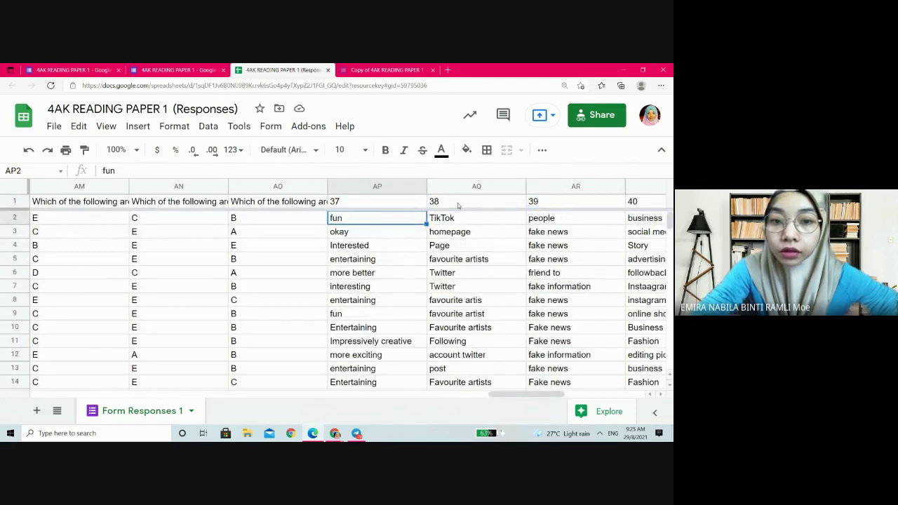
Step: Go through the students' answers to Question 37 down to the fourth response in cell AP5
key(Up)
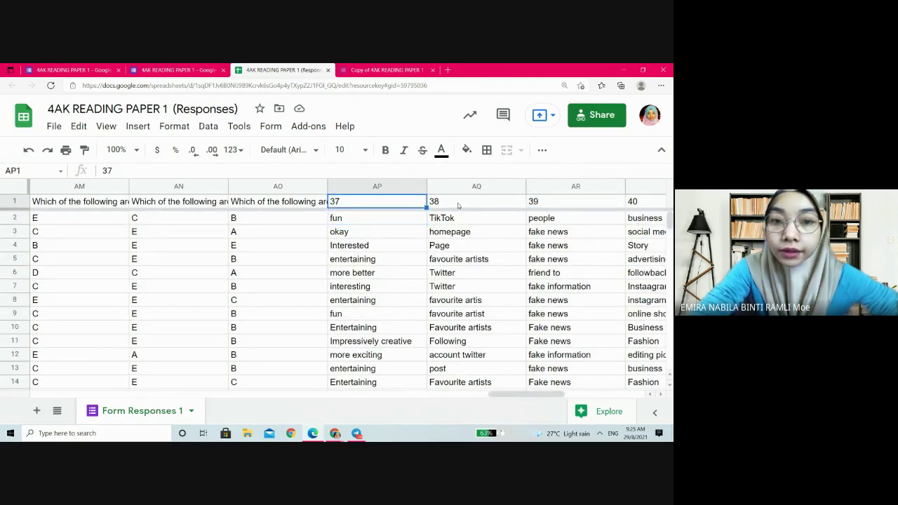
key(Down)
key(Down)
key(Down)
key(Down)
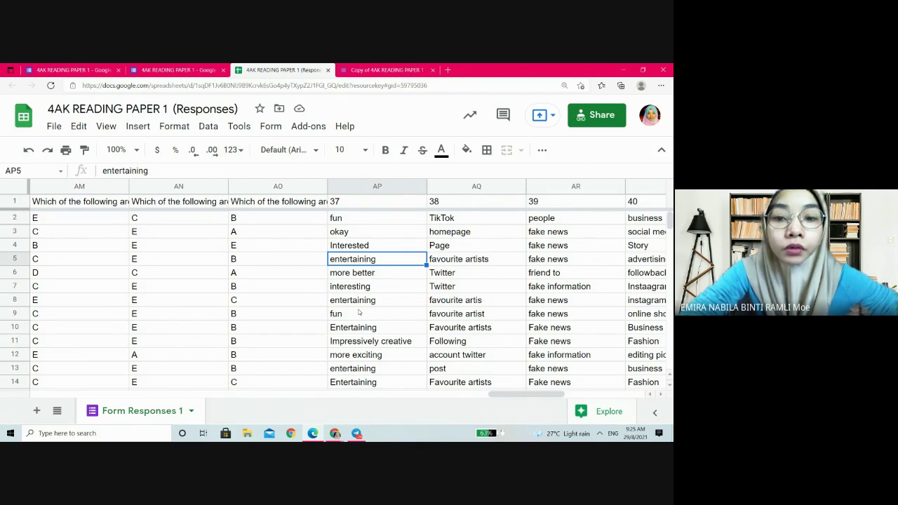
Step: Switch to the Google Meet call to check on the class, and return to the responses spreadsheet
click(314, 434)
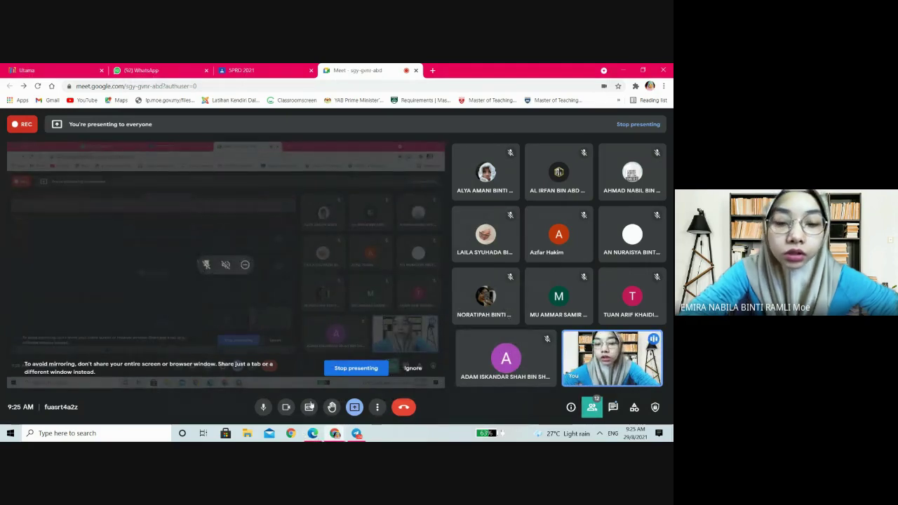
click(335, 433)
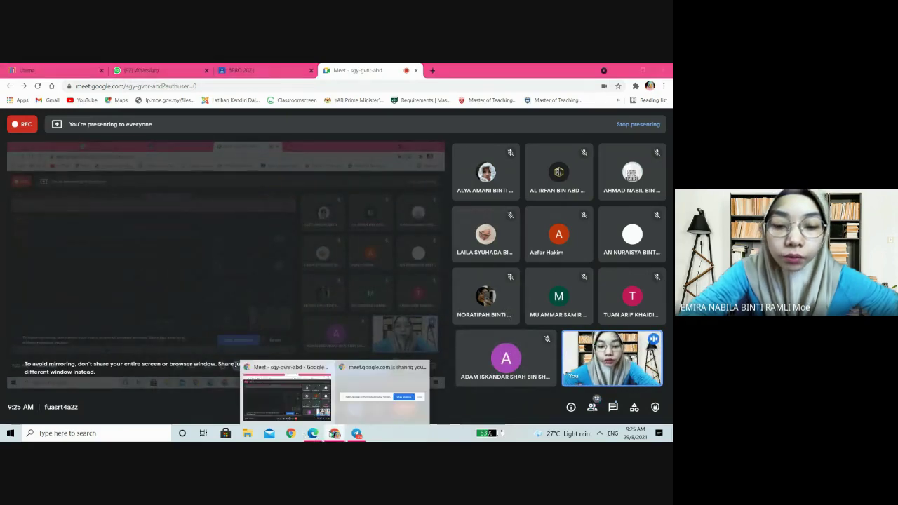
click(286, 399)
click(313, 434)
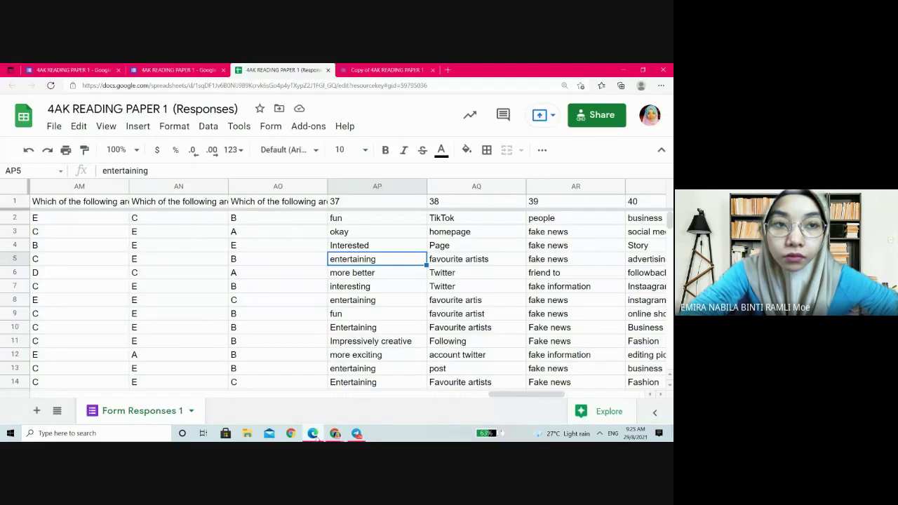
Step: Return to the form and reread the dialogue instructions and the line with blank 37
click(61, 68)
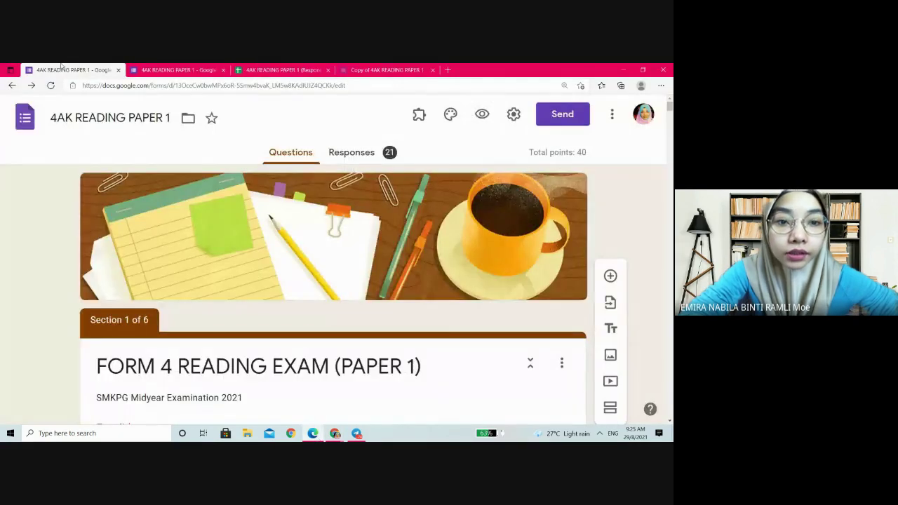
click(150, 68)
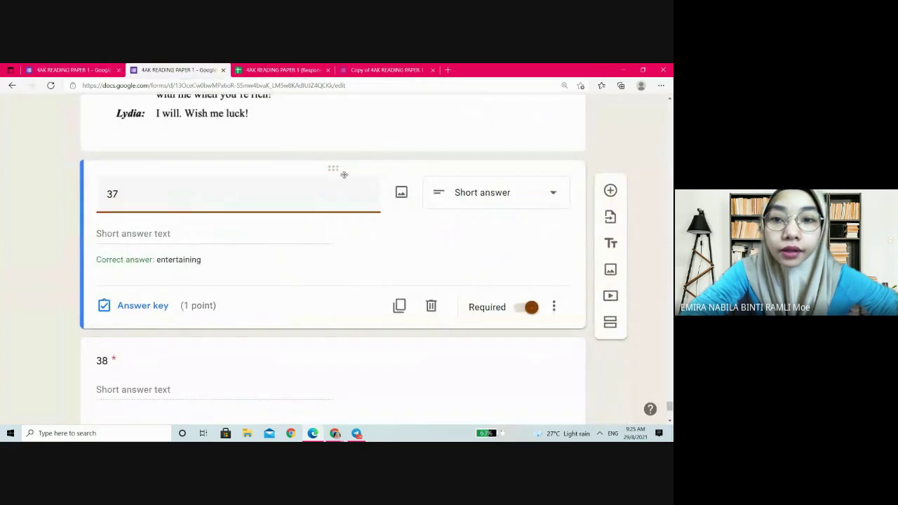
scroll(664, 402, up, 3)
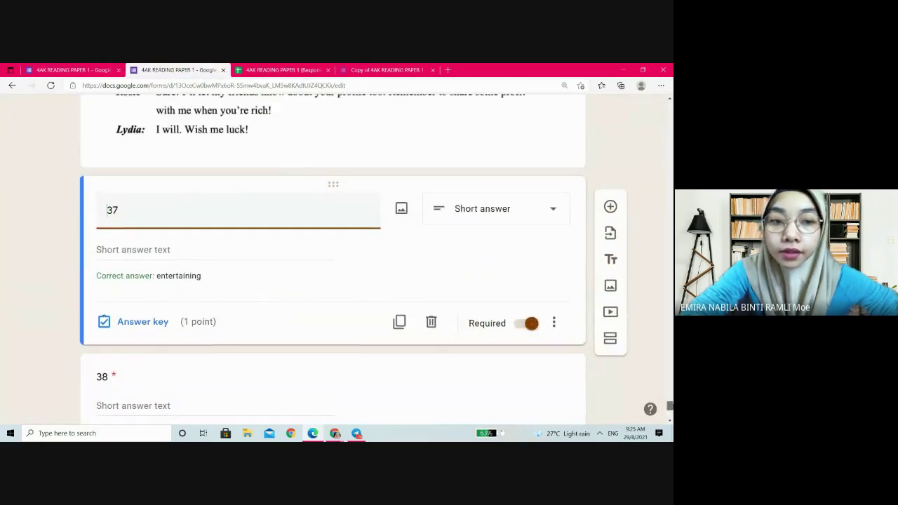
scroll(534, 206, up, 3)
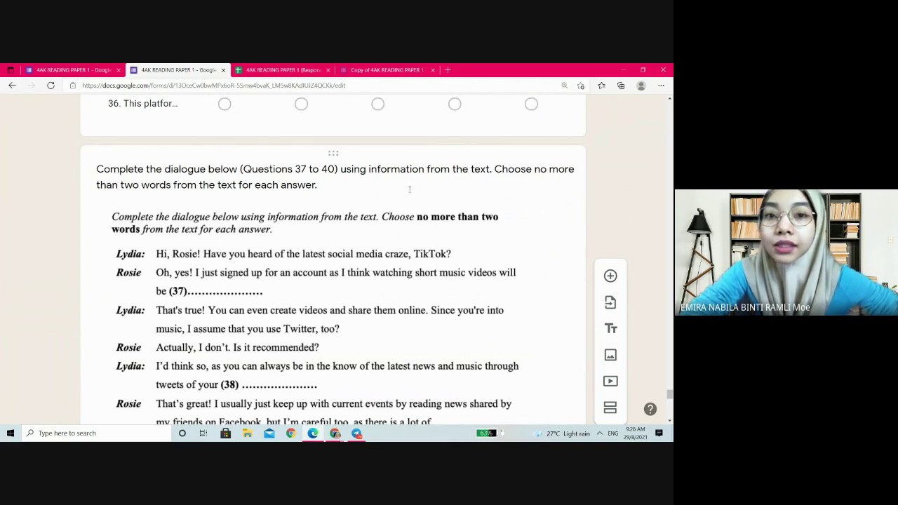
Step: Switch to the responses spreadsheet and review the first three answers to Question 37, in cells AP2 to AP4
click(280, 70)
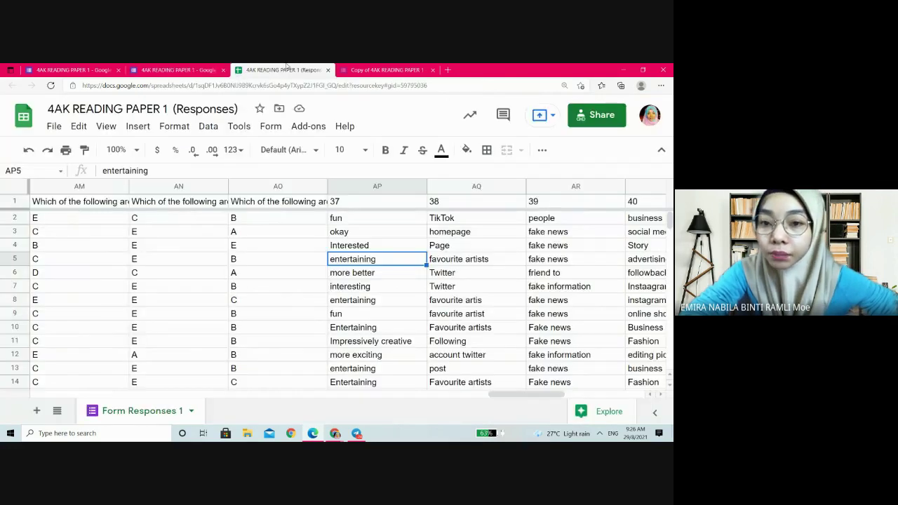
click(362, 219)
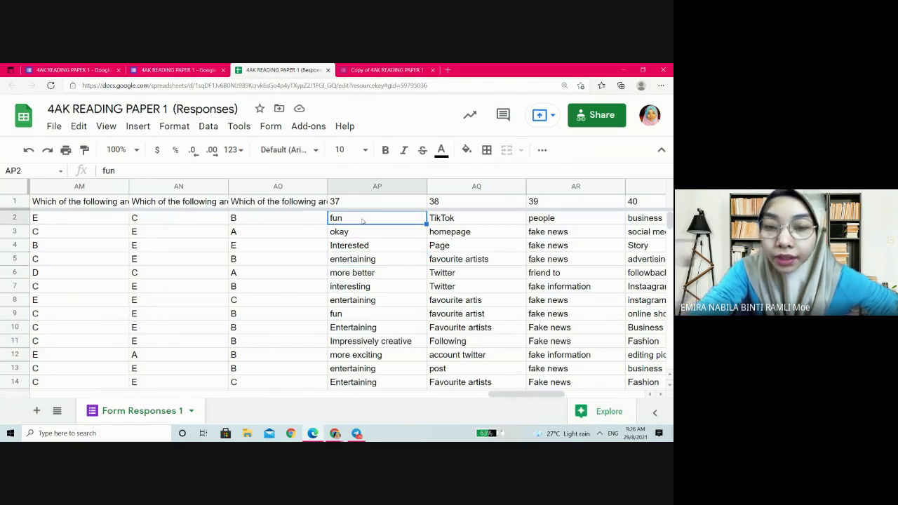
key(Up)
key(Down)
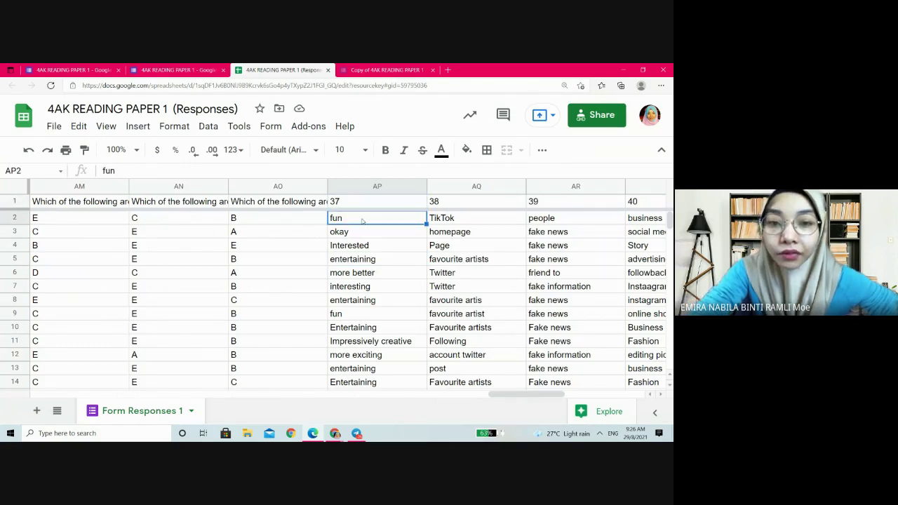
key(Down)
key(Down)
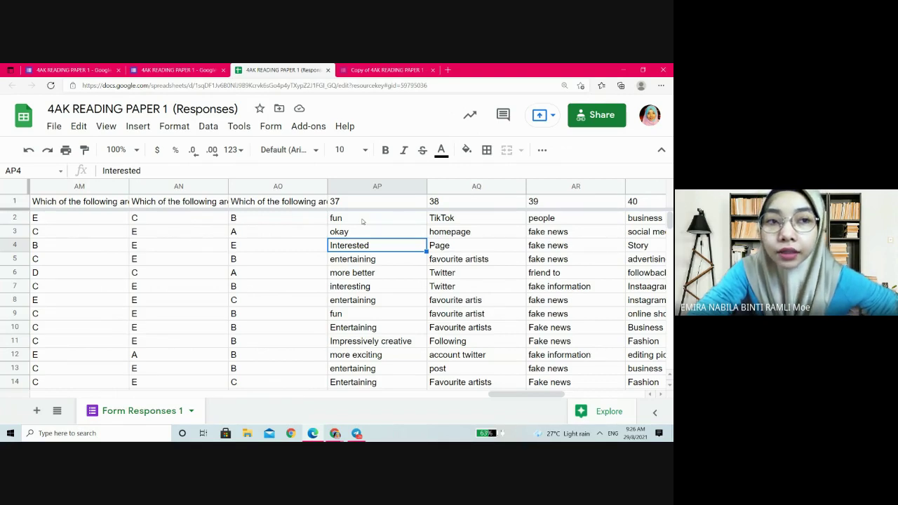
Step: Go back to the social media text in the form and reread the TikTok passage for blank 37
click(77, 69)
click(140, 68)
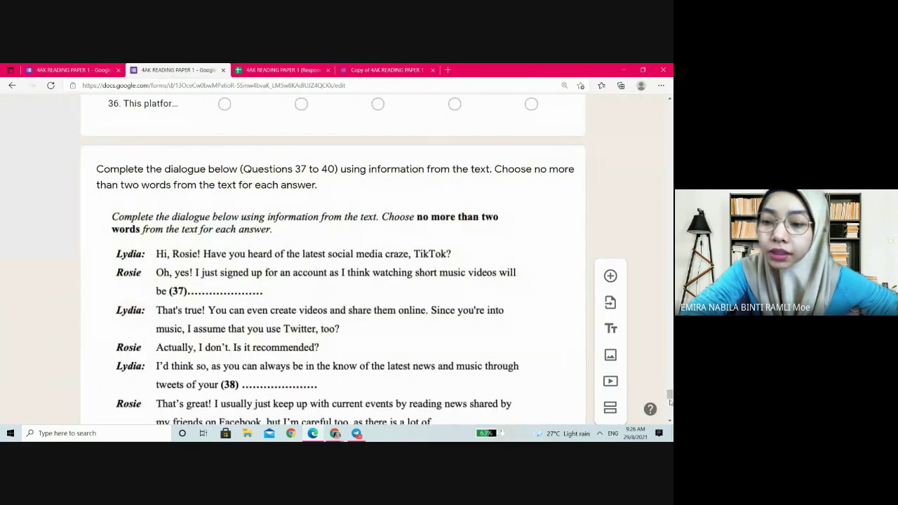
drag(670, 394, 670, 377)
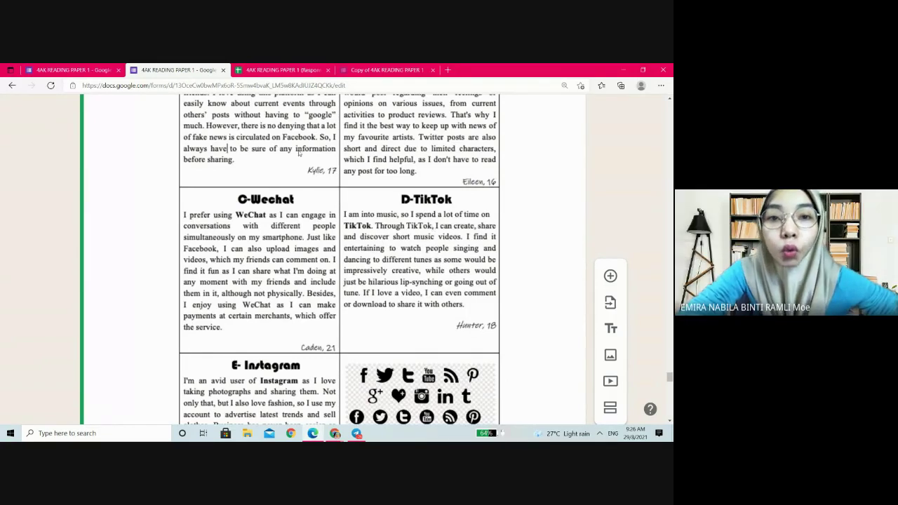
Step: In the responses spreadsheet, fill the "fun" answer in cell AP2 with red
click(266, 67)
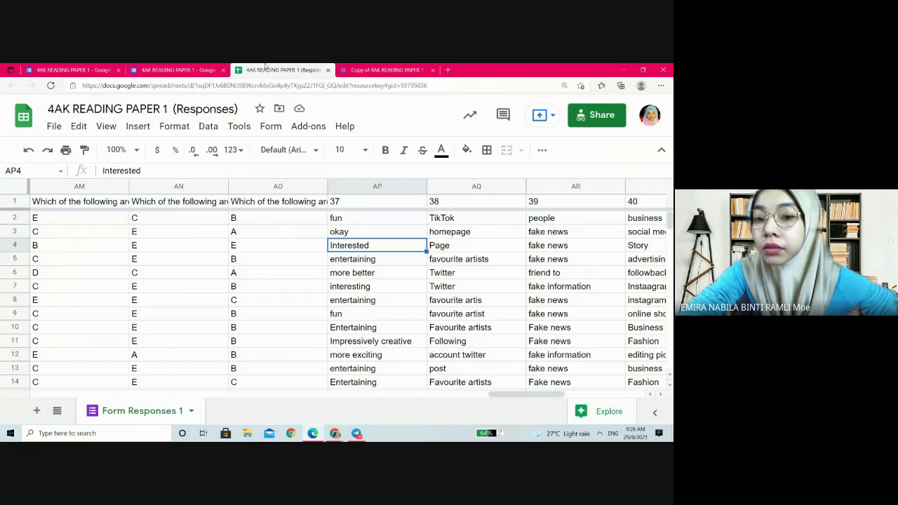
click(352, 220)
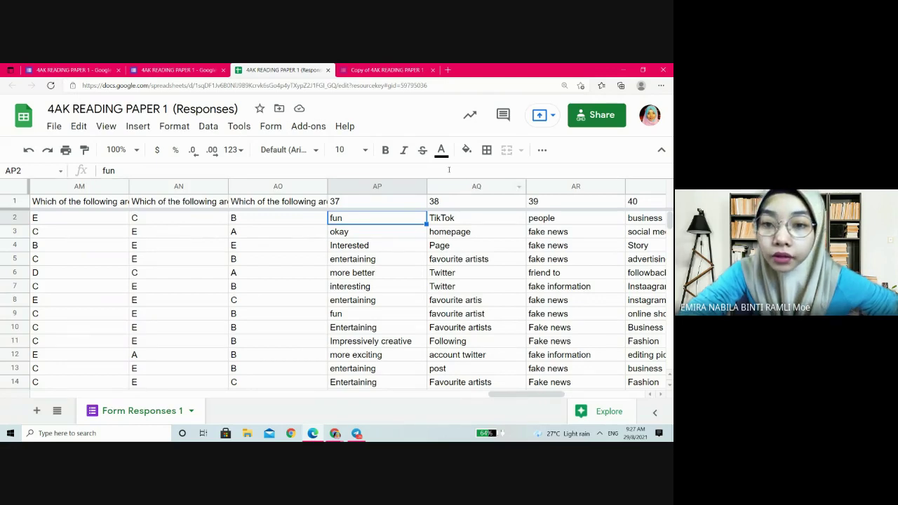
click(467, 150)
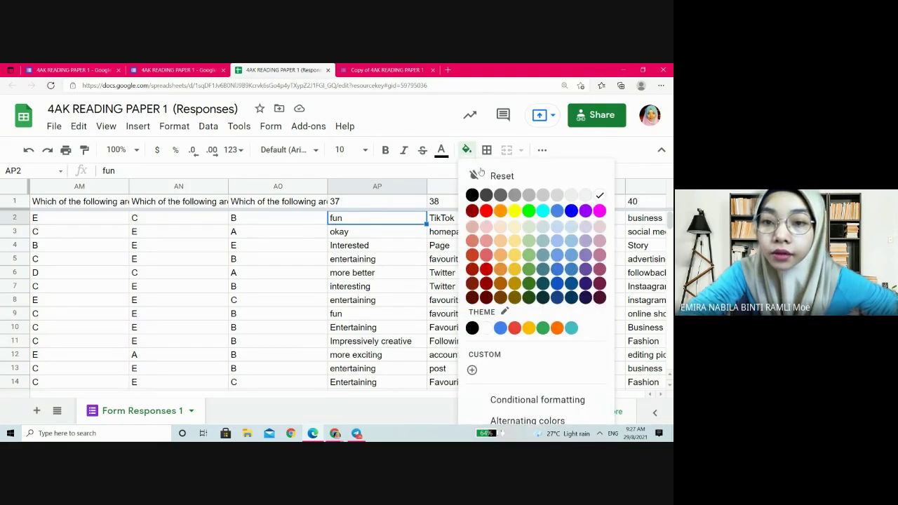
click(485, 211)
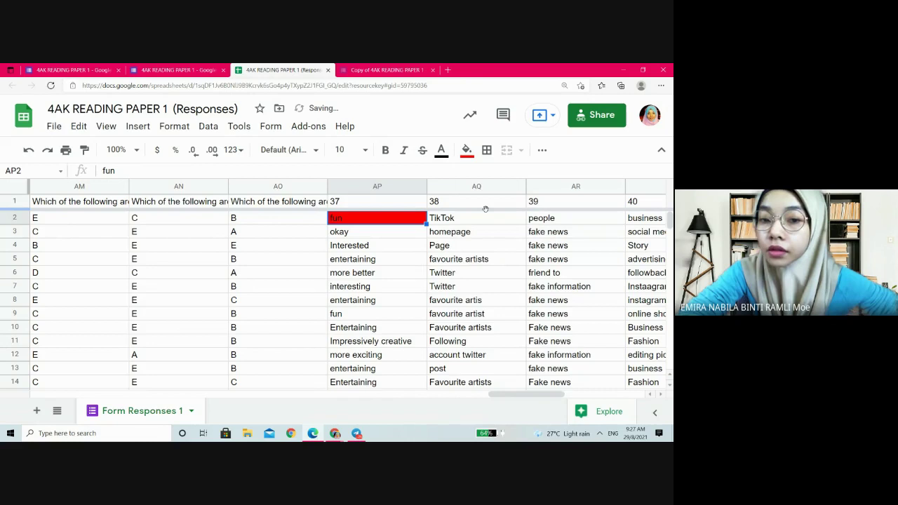
Step: Recheck the TikTok passage in the form and fill the answers "okay" in AP3 and "Interested" in AP4 with red
click(395, 235)
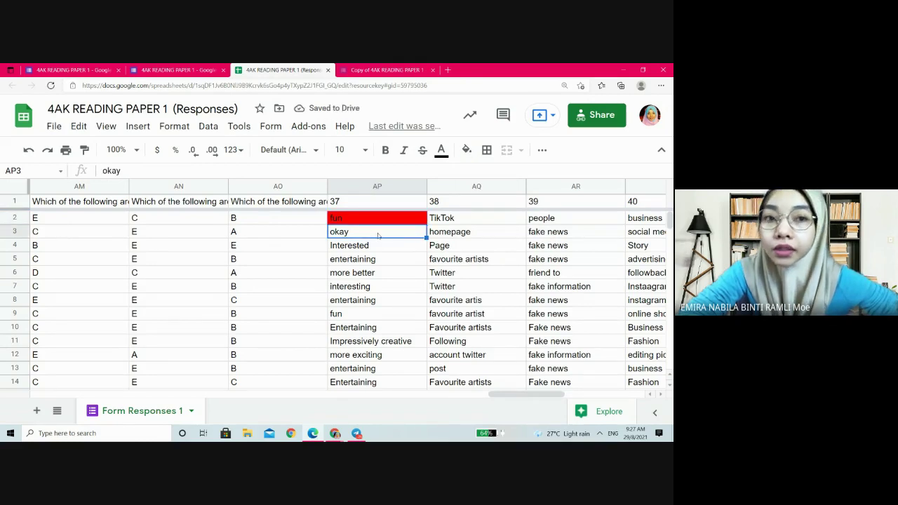
click(171, 68)
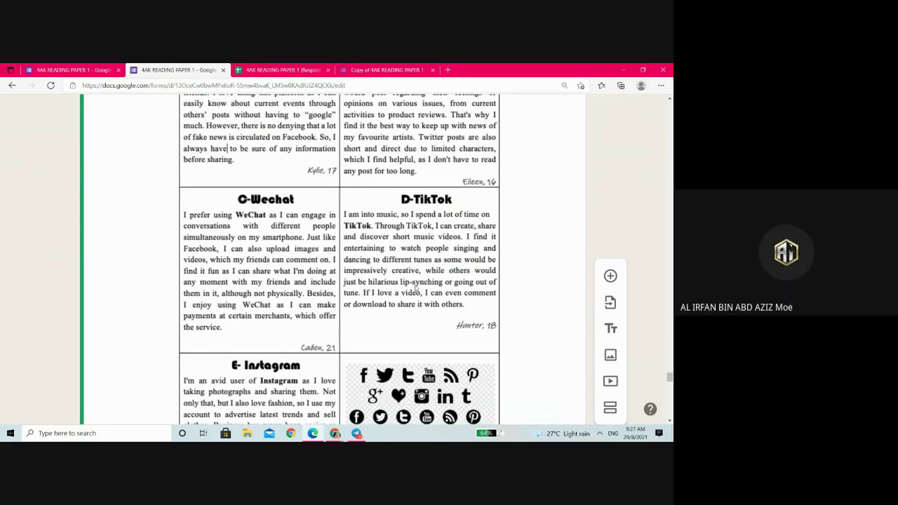
click(281, 69)
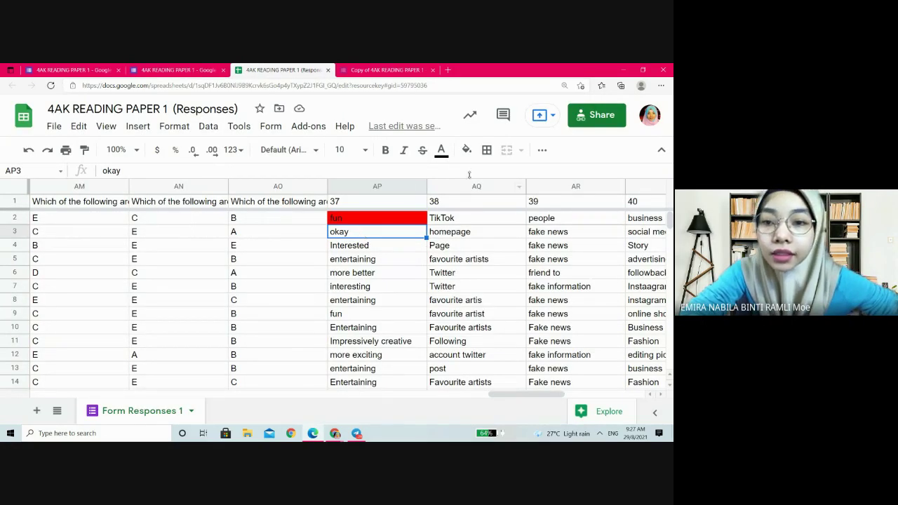
click(466, 149)
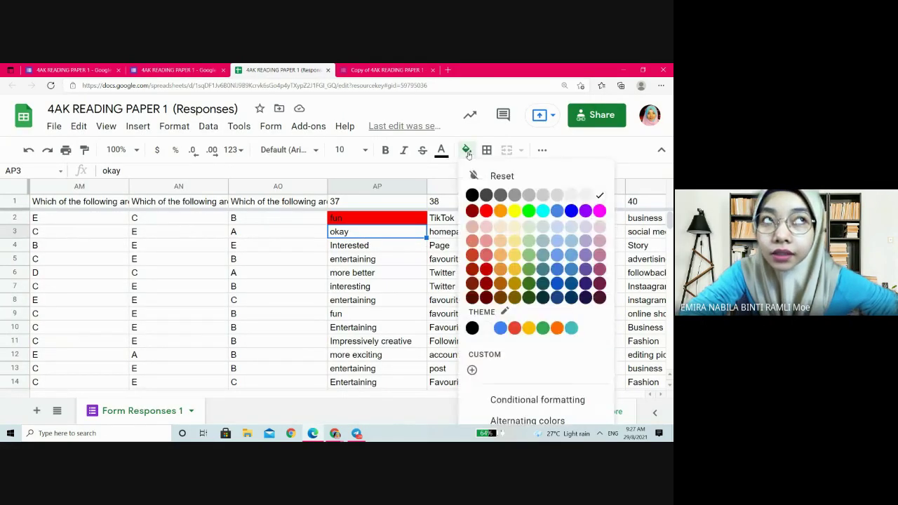
click(485, 211)
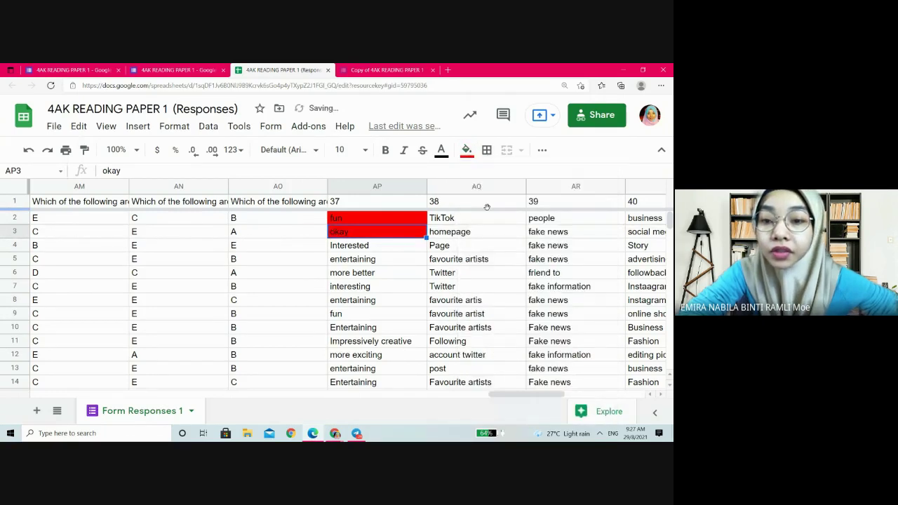
click(367, 249)
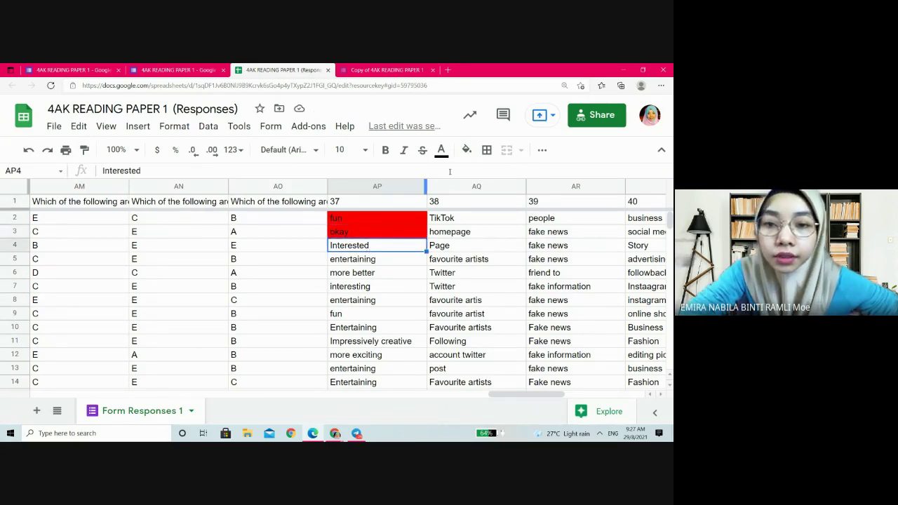
click(466, 150)
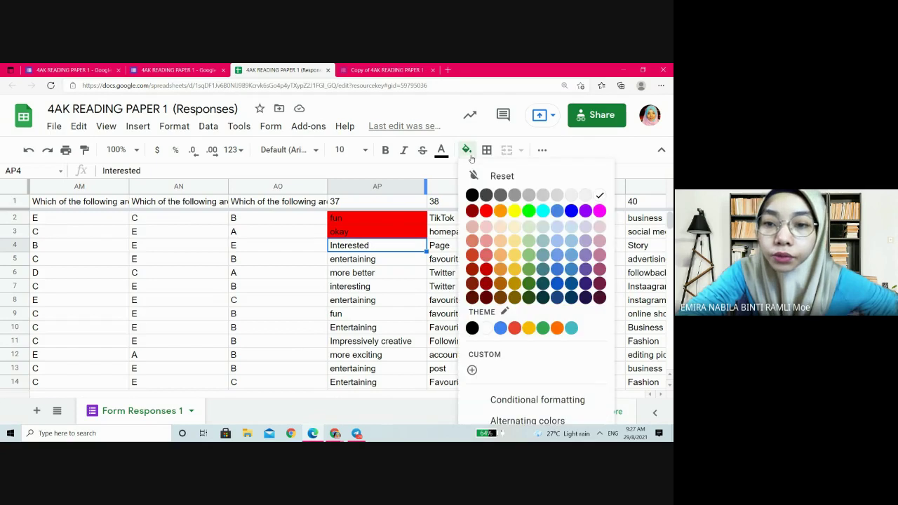
click(488, 210)
Step: Fill the "entertaining" answer in AP5 with green and the "more better" answer in AP6 with red
click(405, 259)
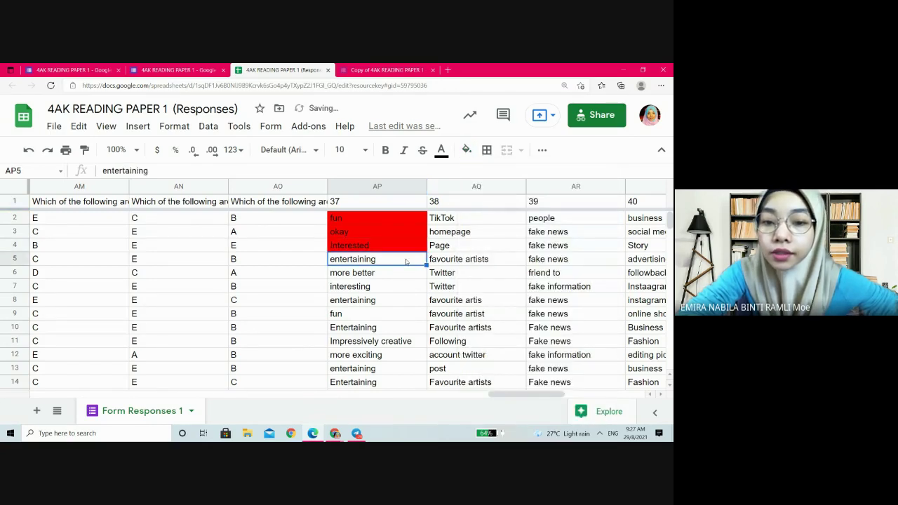
click(467, 150)
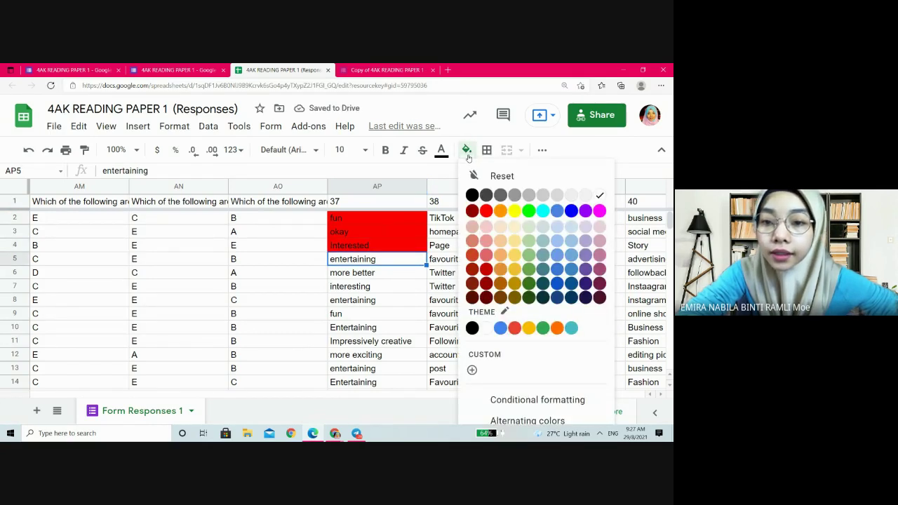
click(528, 211)
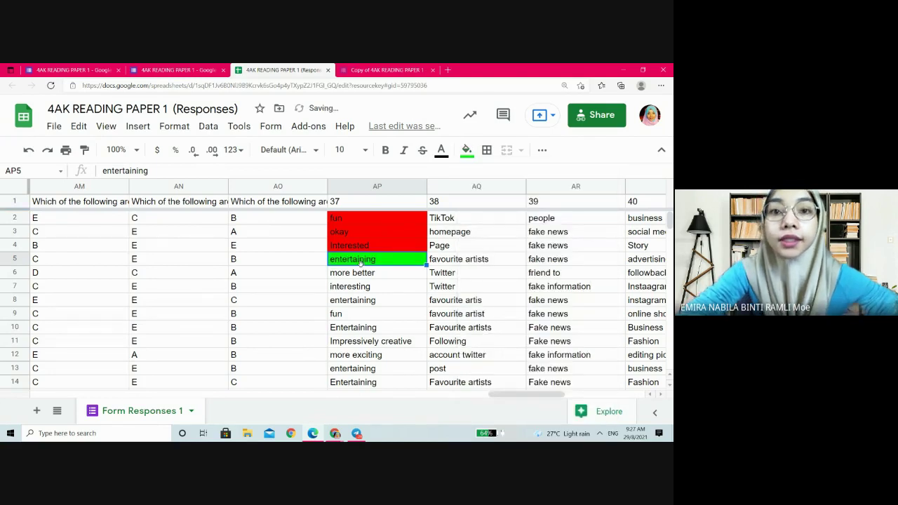
click(370, 277)
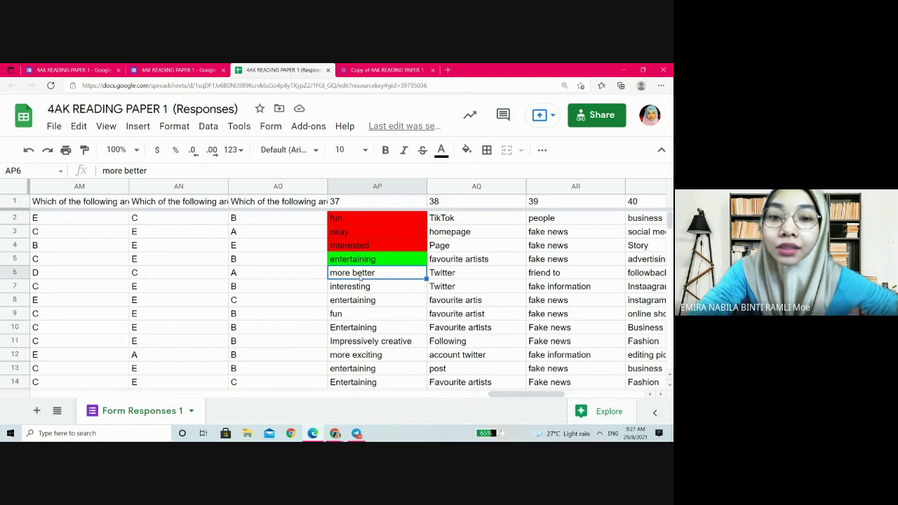
click(473, 152)
click(486, 211)
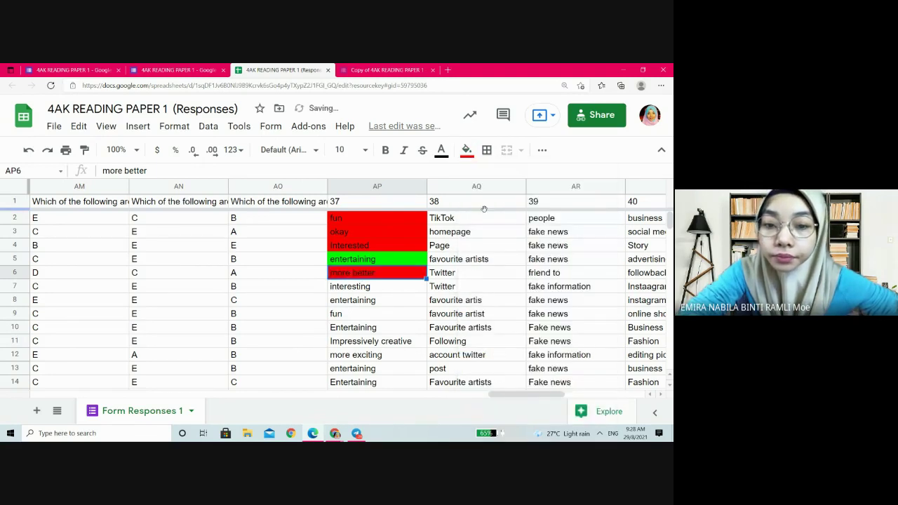
Step: Recheck the TikTok passage in the form and fill the "interesting" answer in AP7 of the responses spreadsheet with red
click(378, 286)
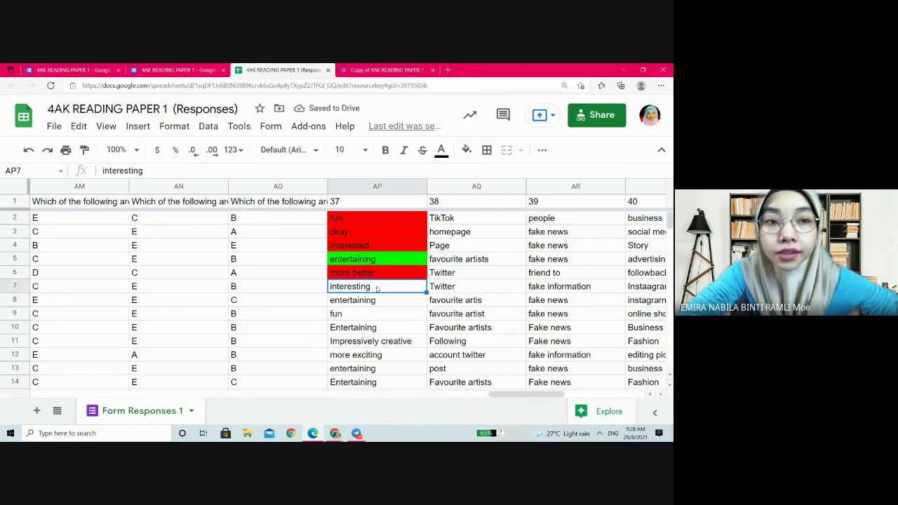
click(165, 66)
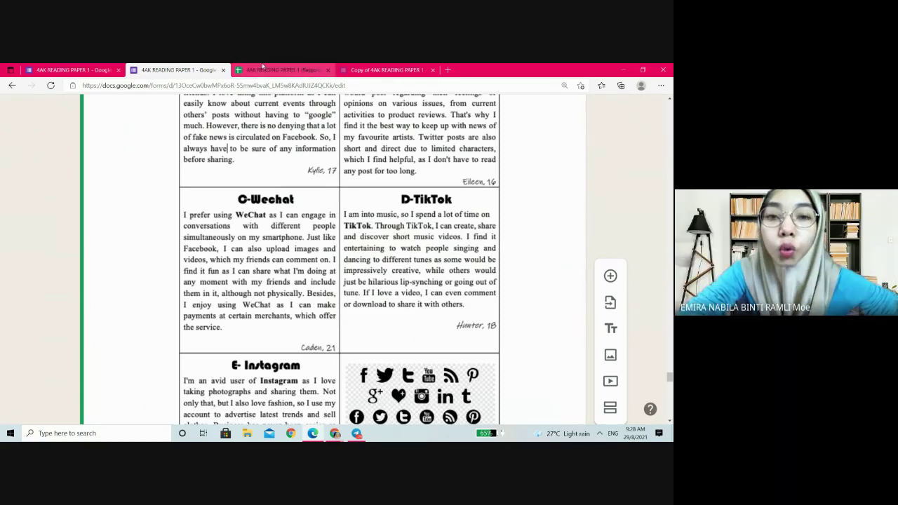
click(263, 68)
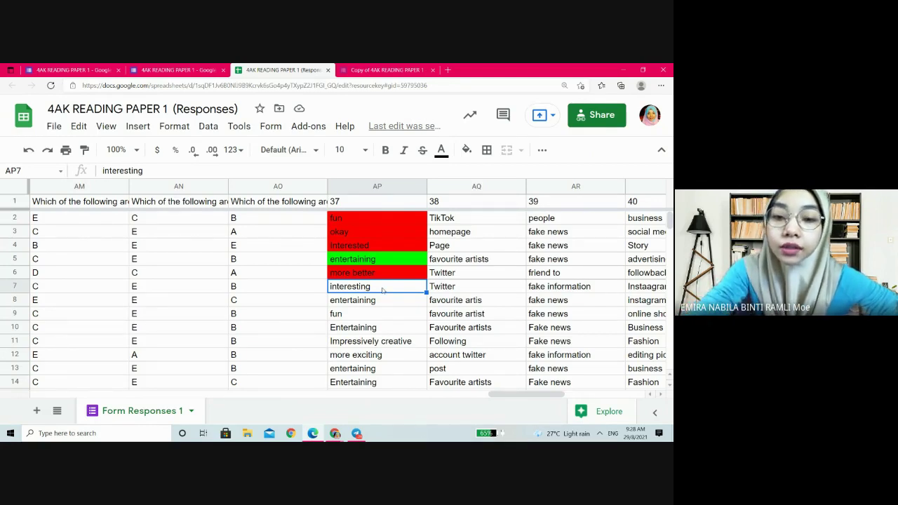
click(467, 151)
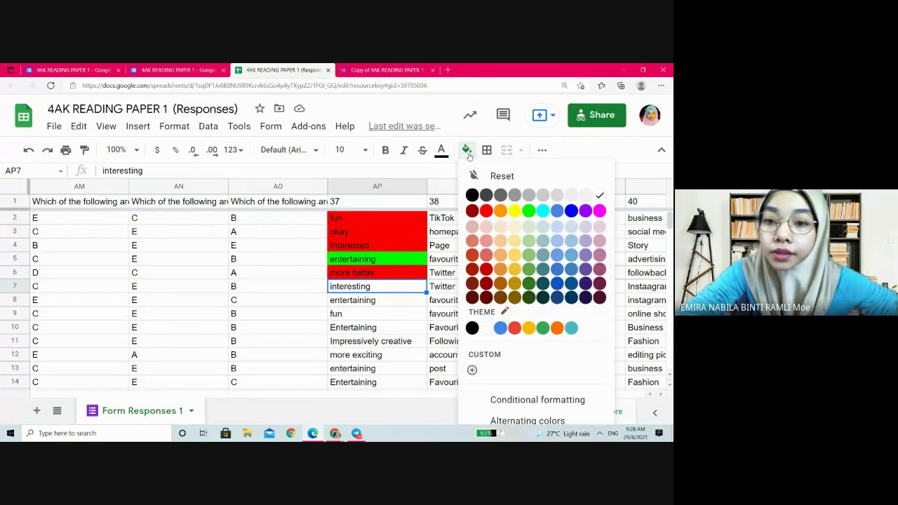
click(486, 211)
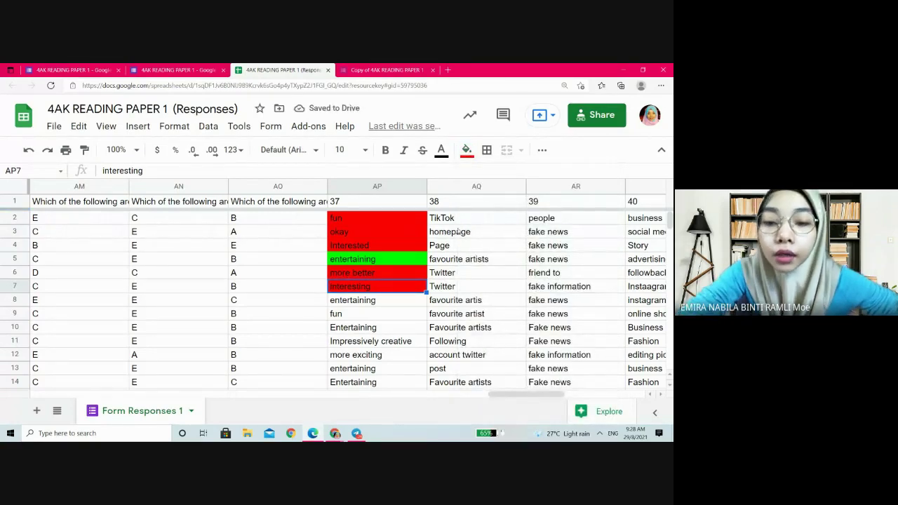
Step: Fill the "entertaining" answer in cell AP8 with green
click(387, 303)
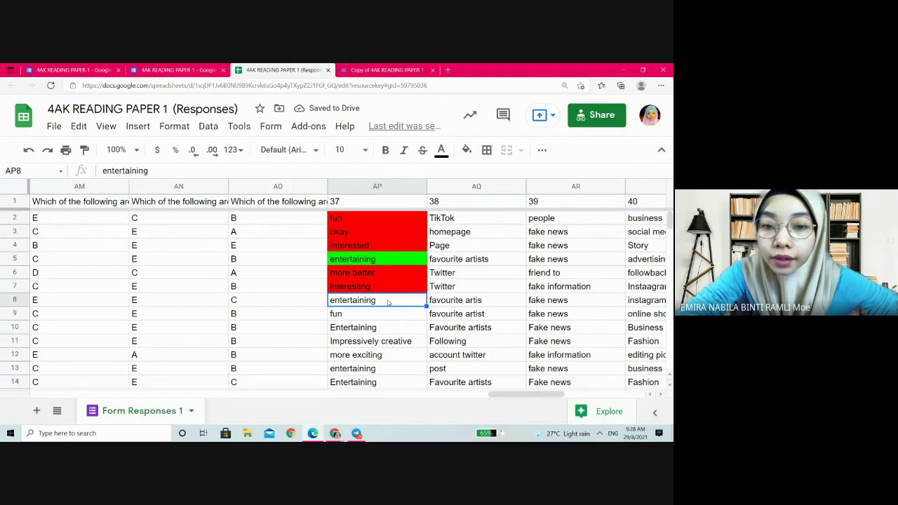
click(466, 150)
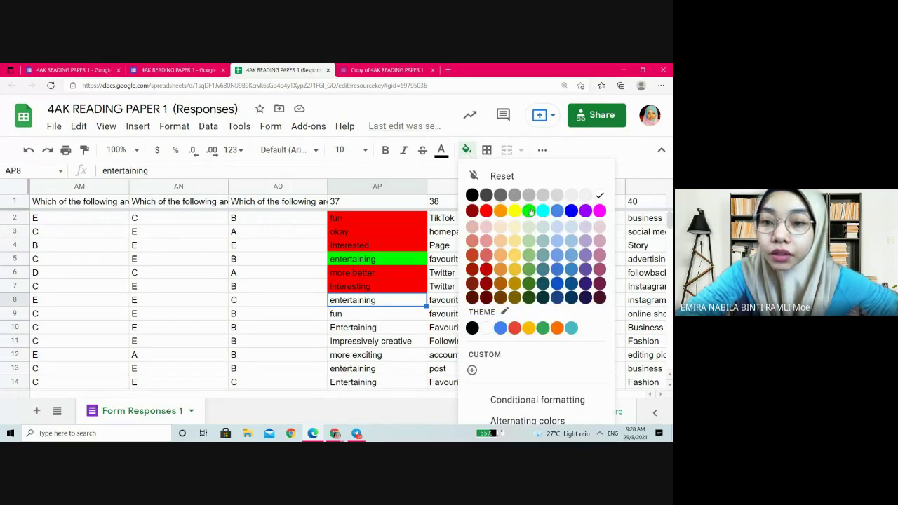
click(530, 212)
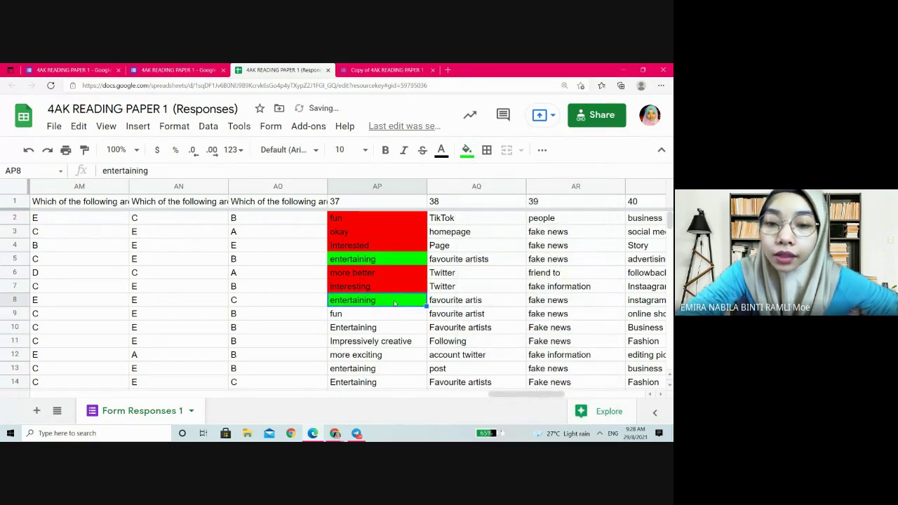
Step: Check where blank 37 falls in the form's dialogue to judge the capitalised "Entertaining" answer in AP10, and return to the responses
click(368, 333)
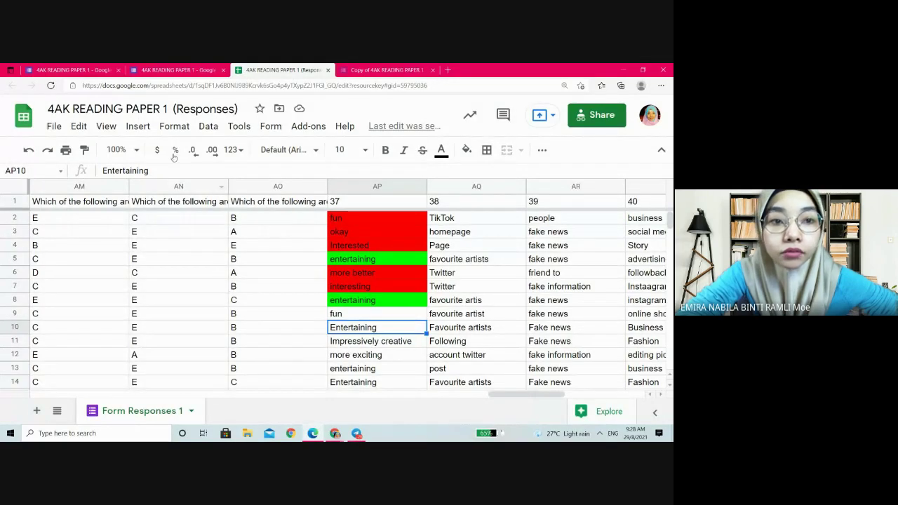
click(158, 66)
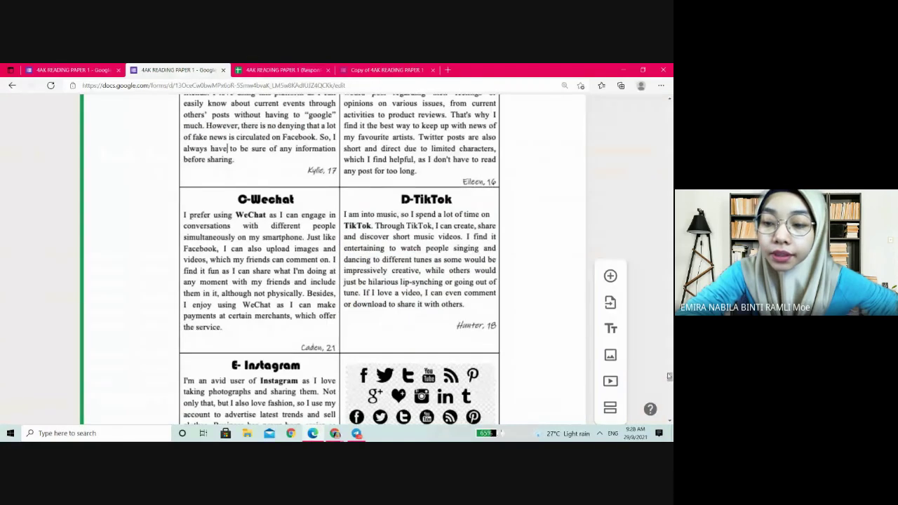
scroll(670, 379, down, 2)
scroll(669, 380, down, 6)
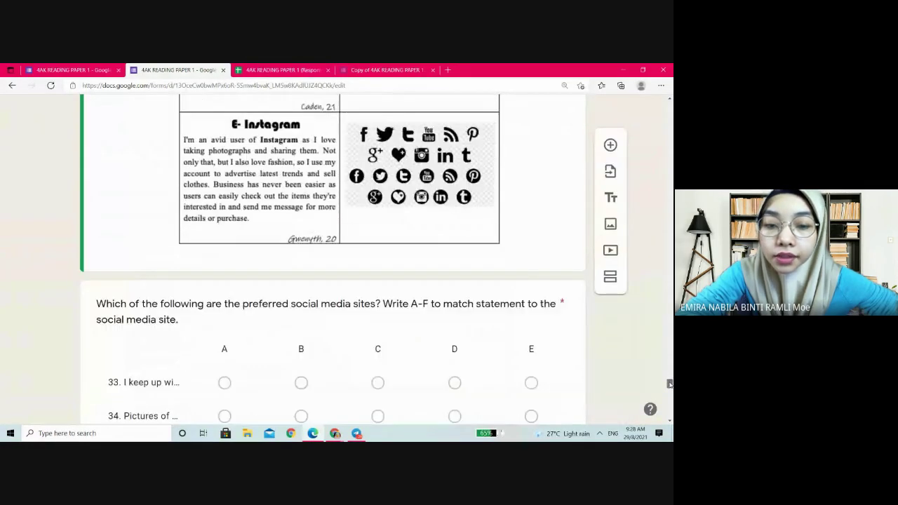
scroll(670, 391, down, 2)
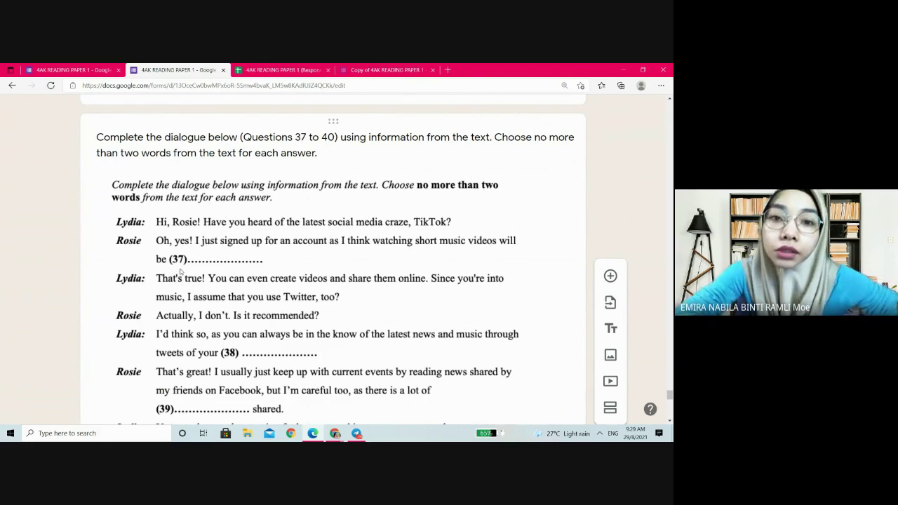
click(281, 70)
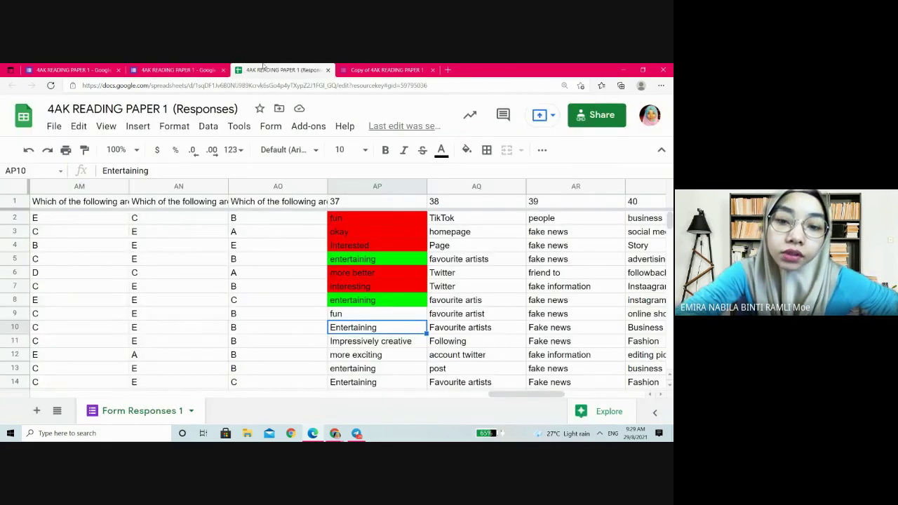
Step: Follow row 10 from the Question 37 answer in AP10 back to the name column to identify the student
click(307, 332)
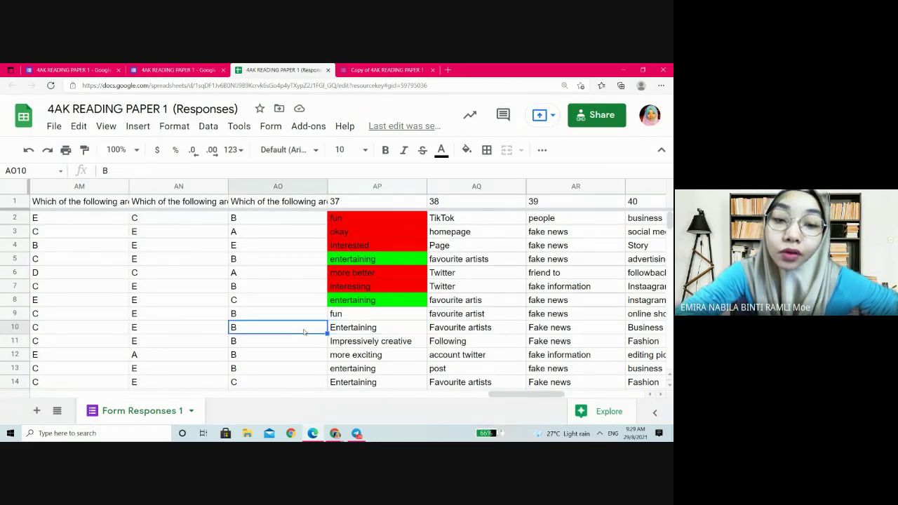
click(400, 328)
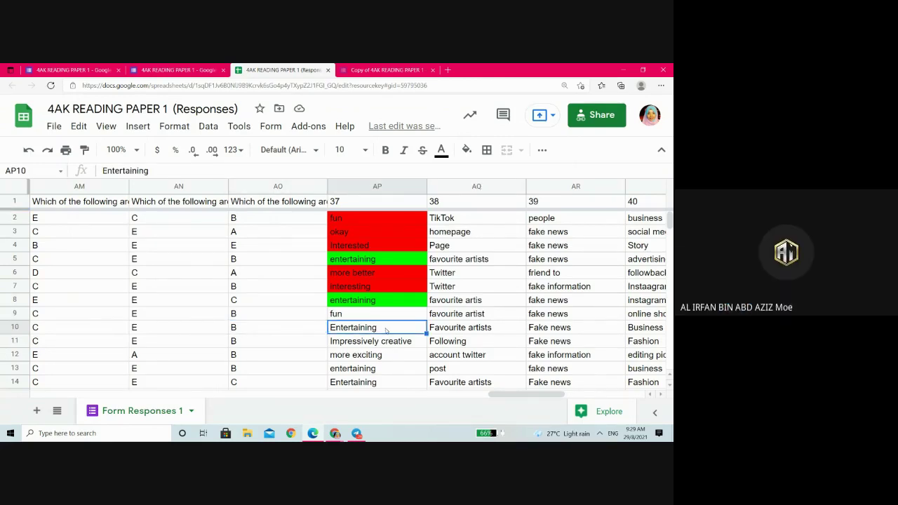
key(Left)
key(Left)
key(Left)
key(Left)
key(Left)
key(Left)
key(Left)
key(Left)
key(Left)
key(Left)
key(Left)
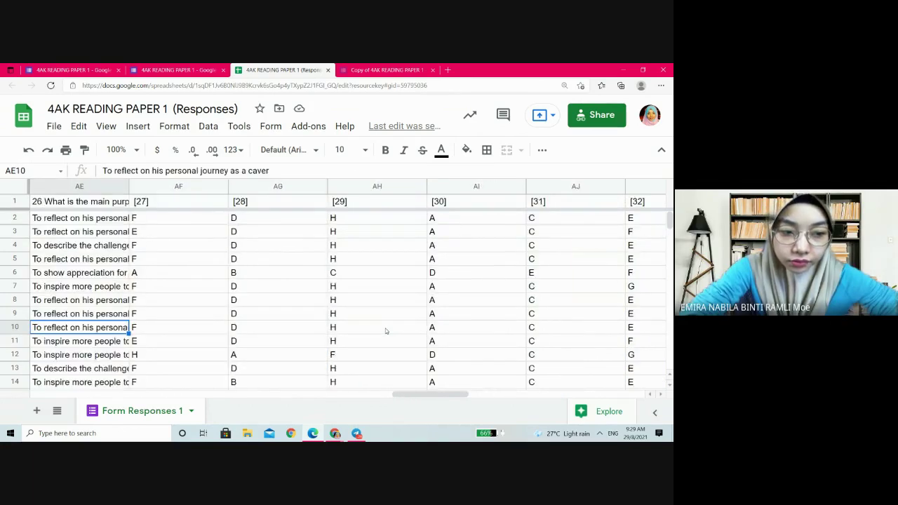
key(Left)
key(Left)
key(Left)
key(Left)
key(Left)
key(Left)
key(Left)
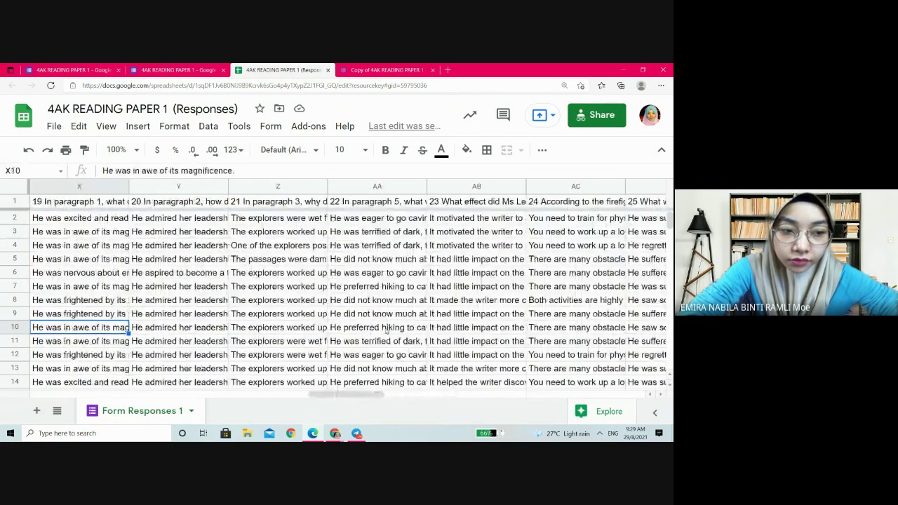
key(Left)
key(Left)
key(Left)
key(Left)
key(Left)
key(Left)
key(Left)
key(Left)
key(Left)
key(Left)
key(Left)
key(Left)
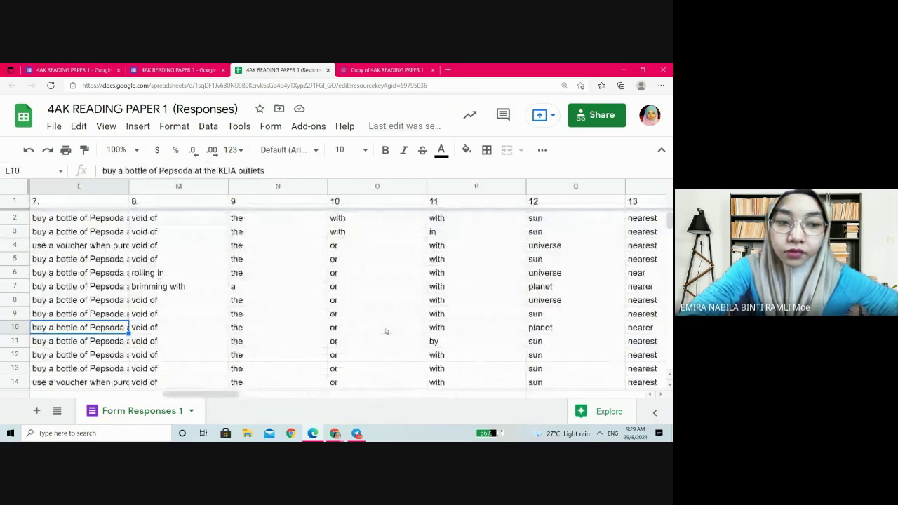
key(Left)
key(Left)
key(Left)
key(Left)
key(Left)
key(Left)
key(Left)
key(Left)
key(Left)
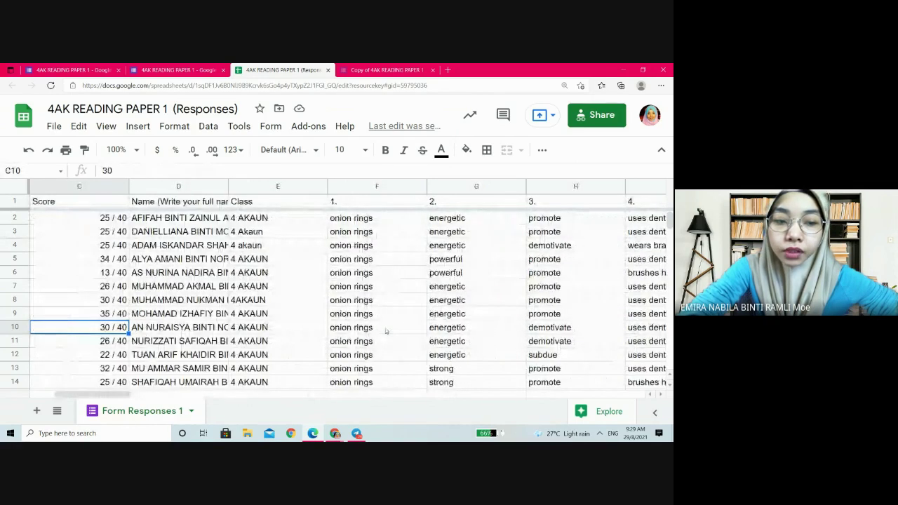
key(Right)
key(Right)
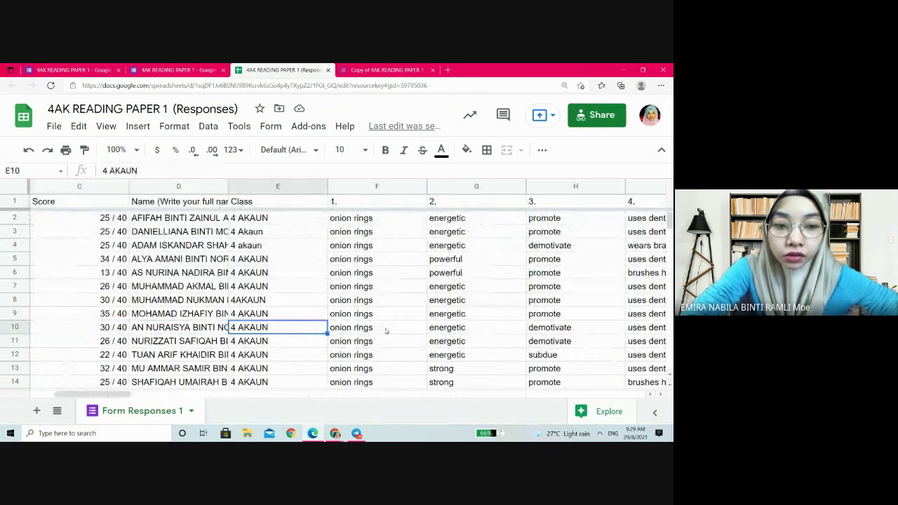
key(Left)
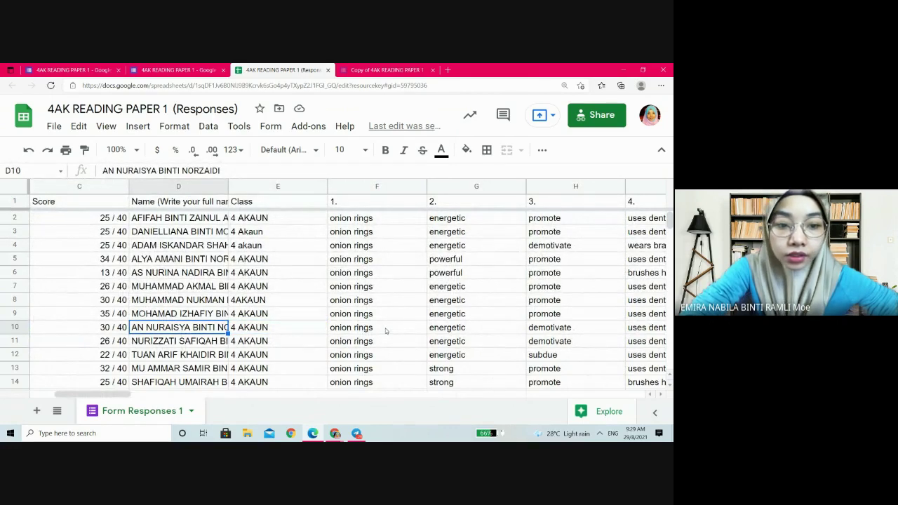
Step: Look through the student names in column D and find the responding student's entry in row 19
key(Up)
key(Up)
key(Up)
key(Down)
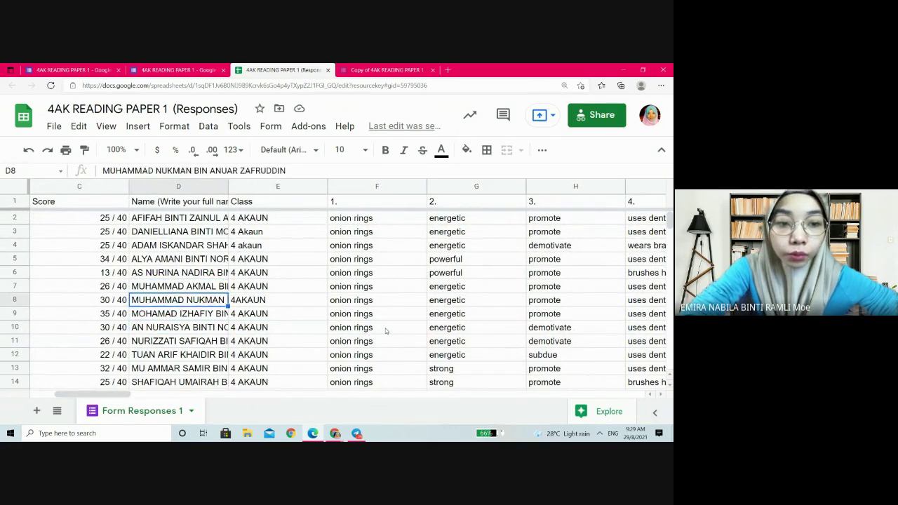
key(Down)
key(Down)
key(Down)
key(Down)
key(Down)
key(Down)
key(Down)
key(Down)
key(Down)
key(Down)
key(Down)
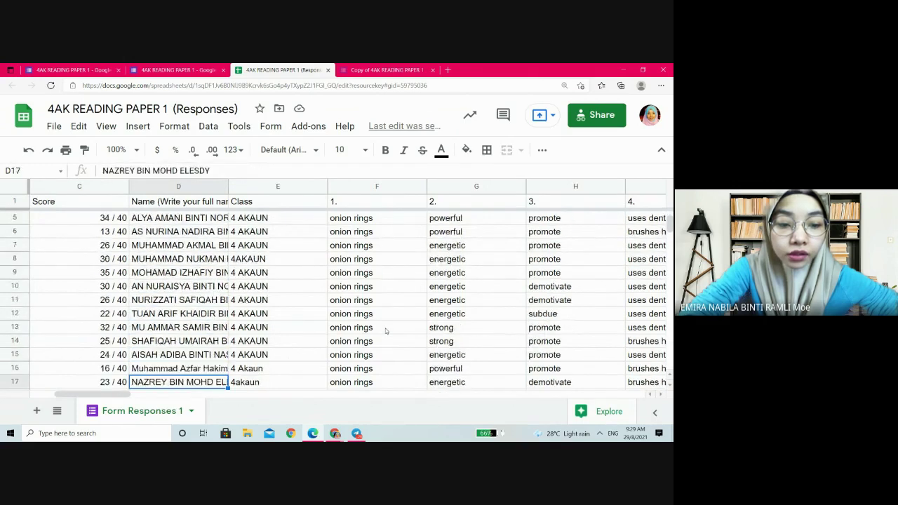
key(Down)
key(Up)
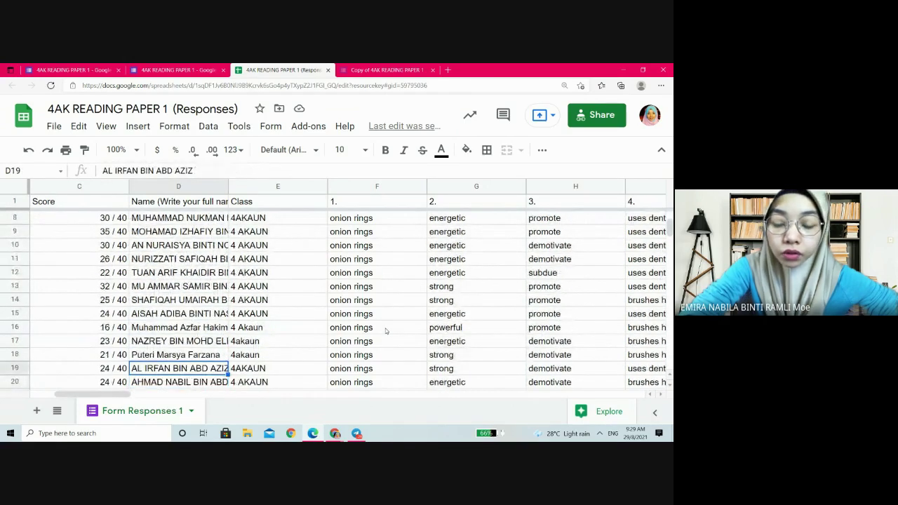
Step: Follow row 19 across from the student's name to the Question 37 answer in AP19
key(Right)
key(Right)
key(Right)
key(Right)
key(Right)
key(Right)
key(Right)
key(Right)
key(Right)
key(Right)
key(Right)
key(Right)
key(Right)
key(Right)
key(Right)
key(Right)
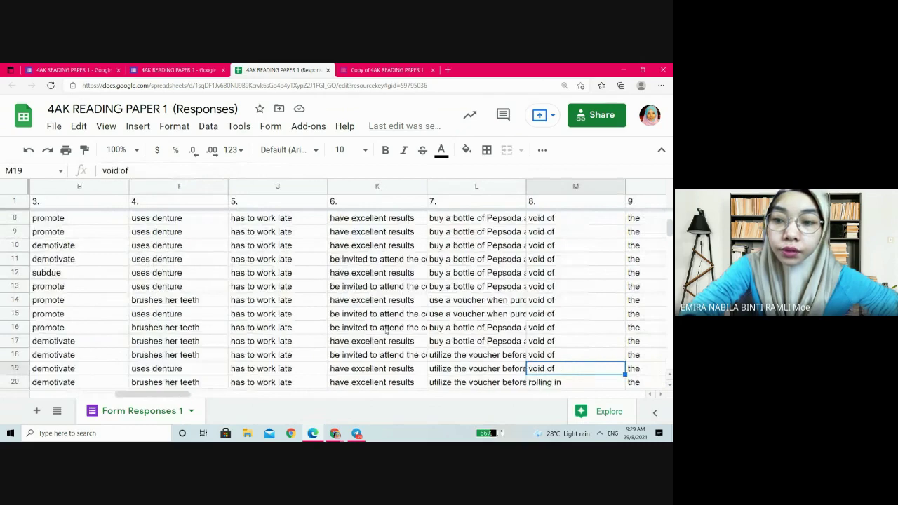
key(Right)
key(Right)
key(Right)
key(Right)
key(Right)
key(Right)
key(Right)
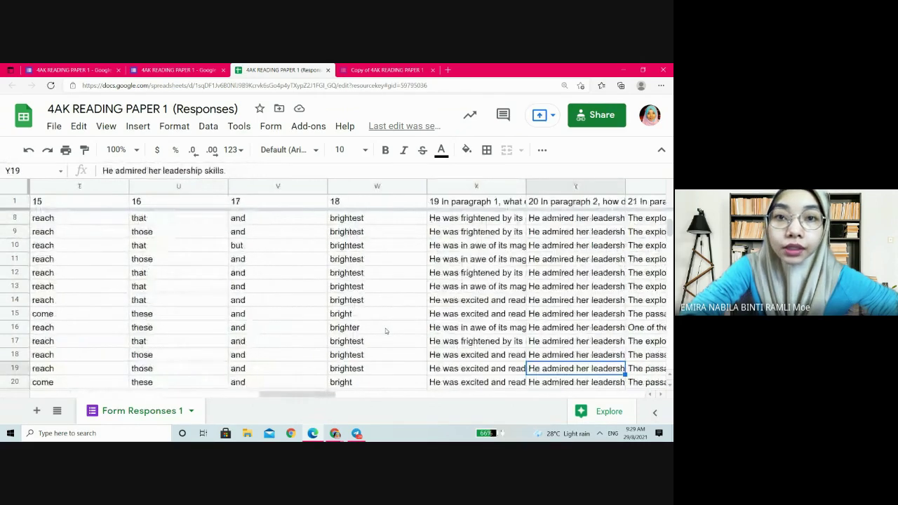
key(Right)
key(Right)
key(Right)
key(Right)
key(Right)
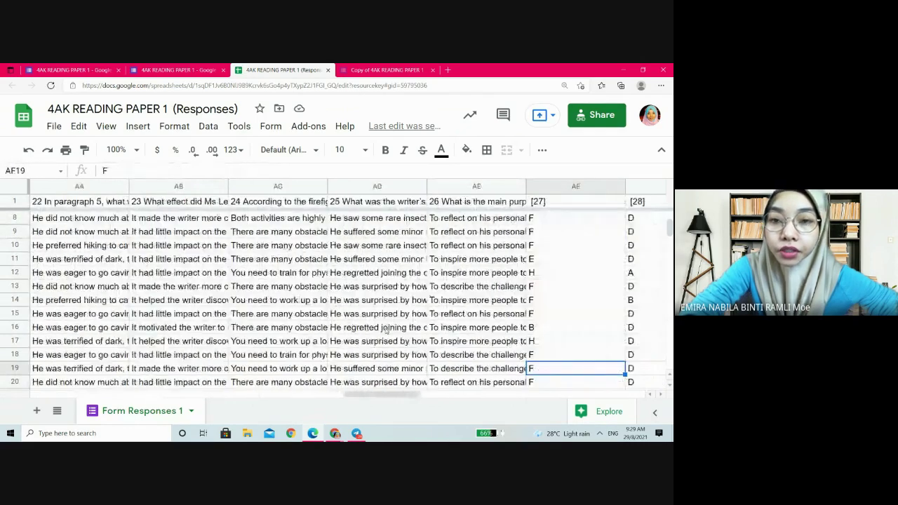
key(Right)
key(Right)
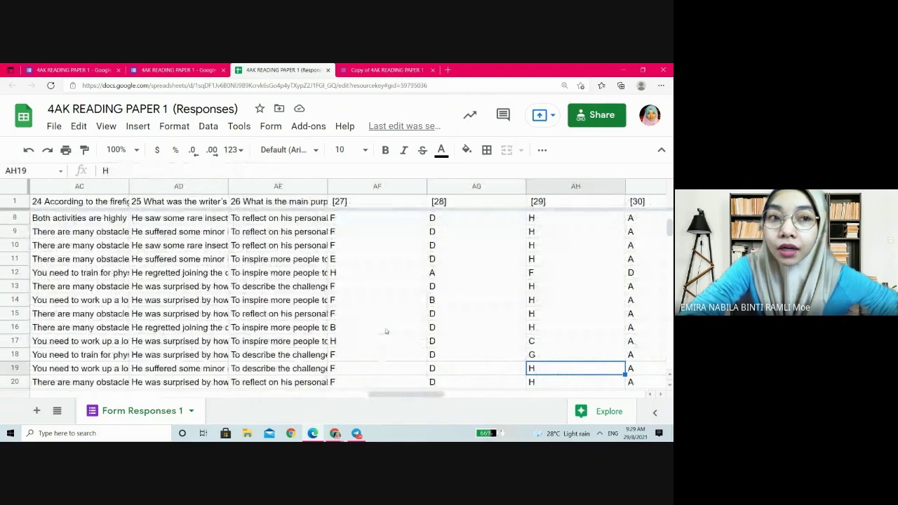
key(Right)
key(Right)
key(Right)
key(Right)
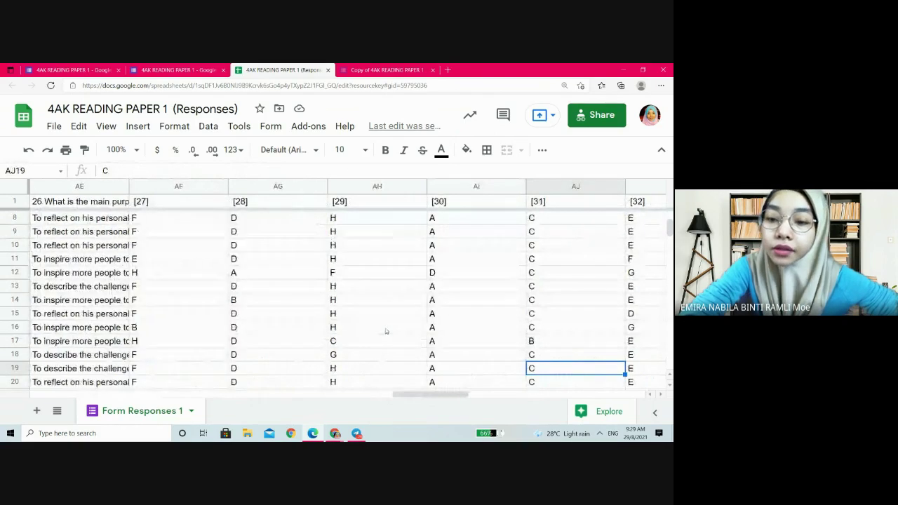
key(Right)
key(Right)
key(Right)
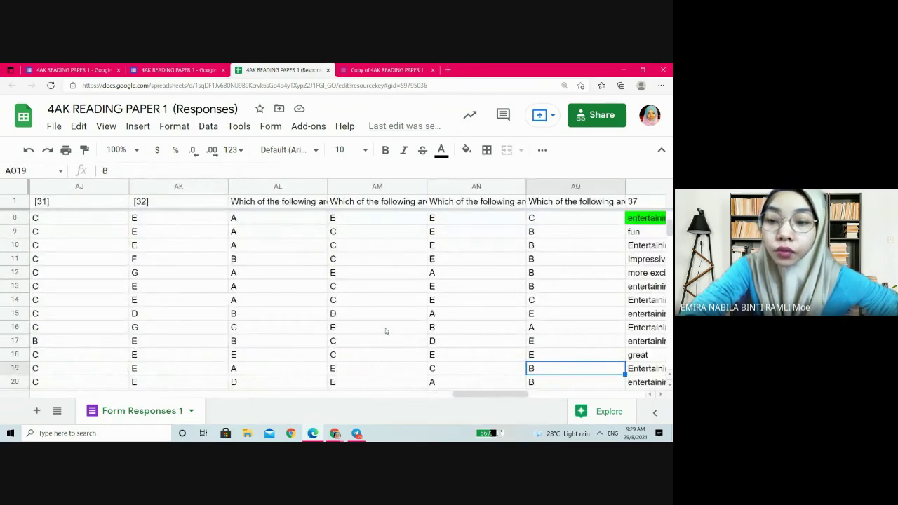
key(Right)
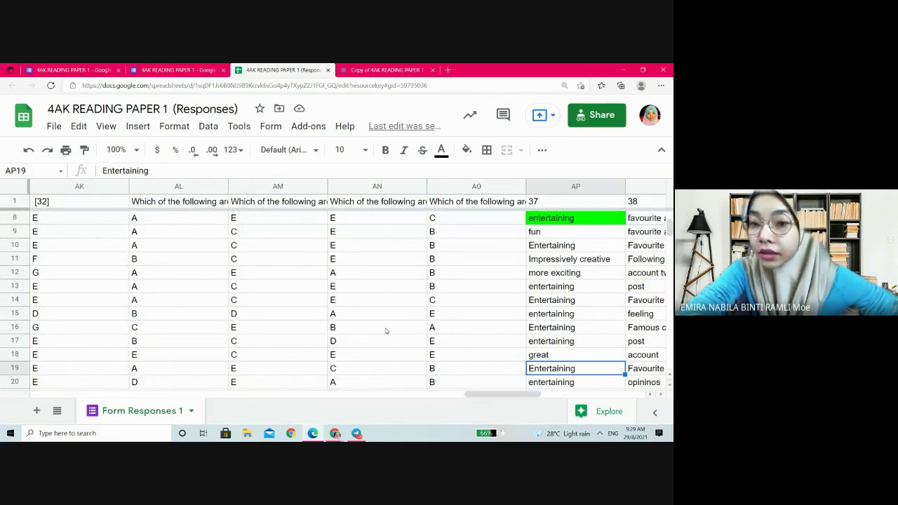
Step: Mark the capitalised "Entertaining" answers in AP10 and AP14 as wrong with a red fill
click(564, 243)
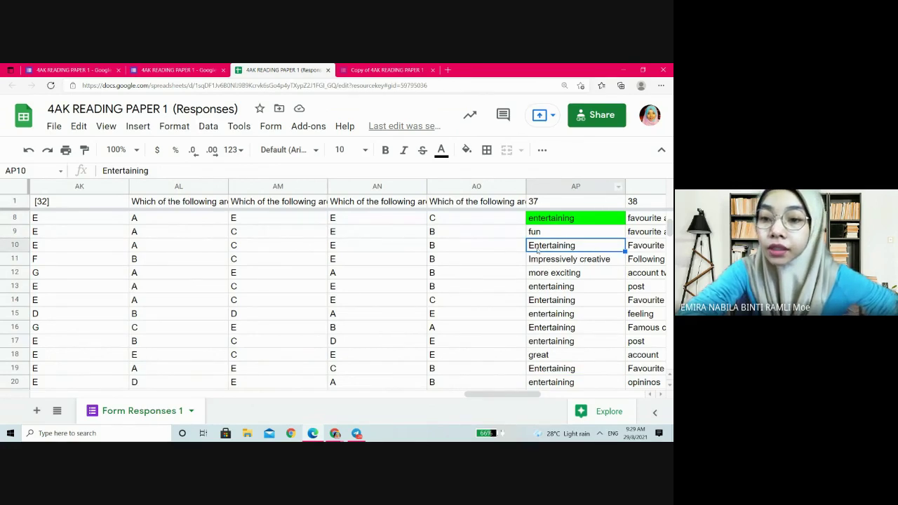
click(467, 149)
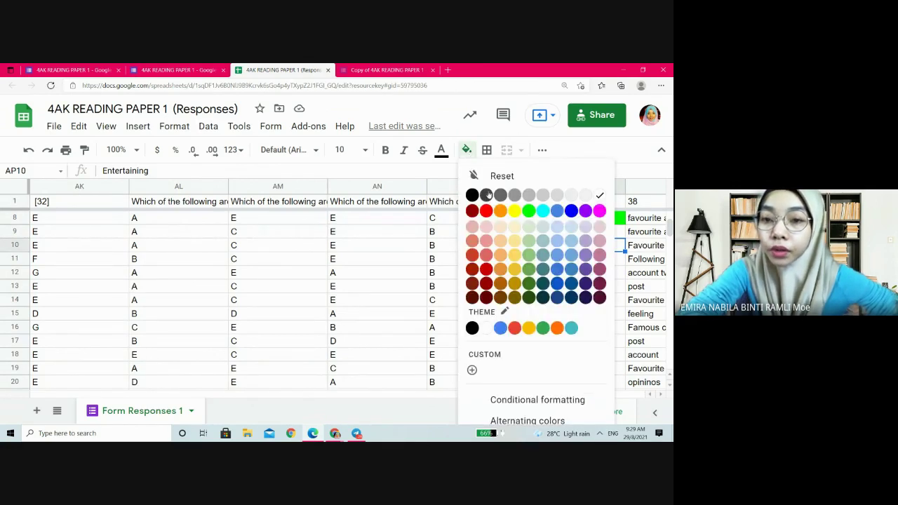
click(487, 208)
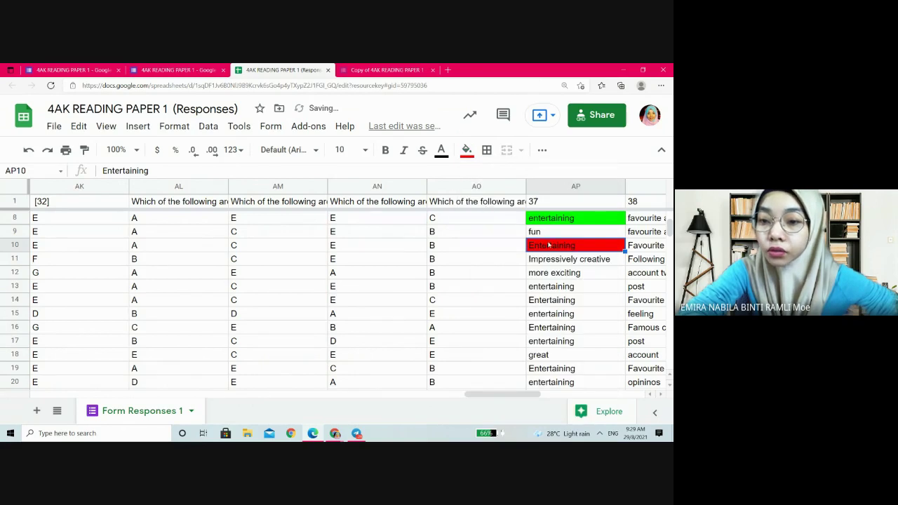
click(552, 300)
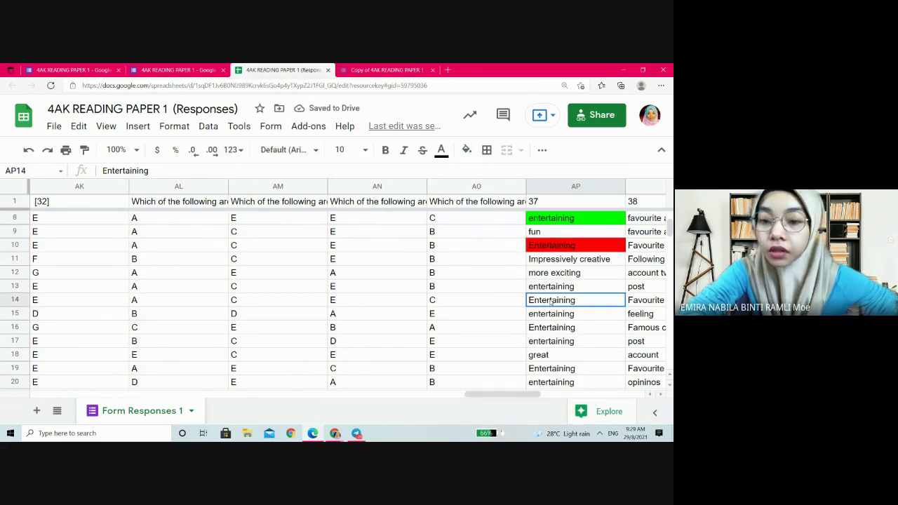
click(466, 149)
click(486, 208)
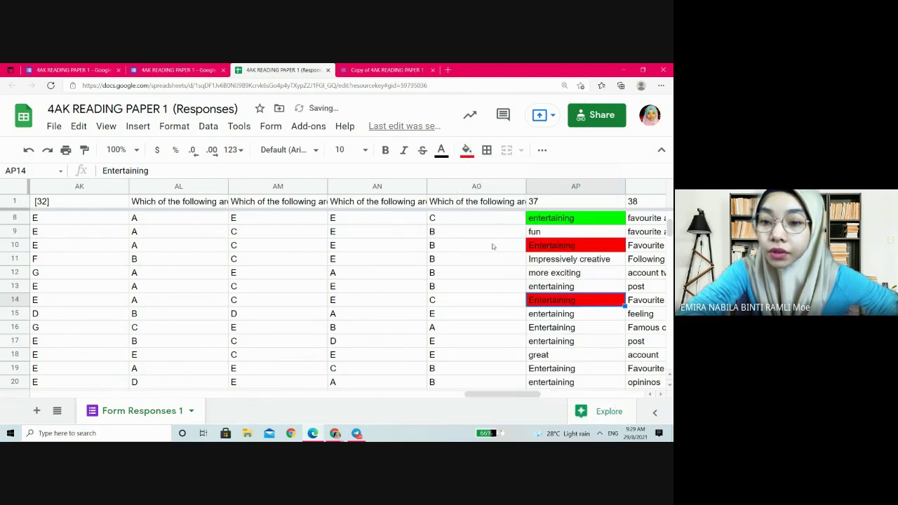
Step: Fill the capitalised "Entertaining" answers in AP16 and AP19 with red to mark them wrong
click(552, 328)
click(467, 149)
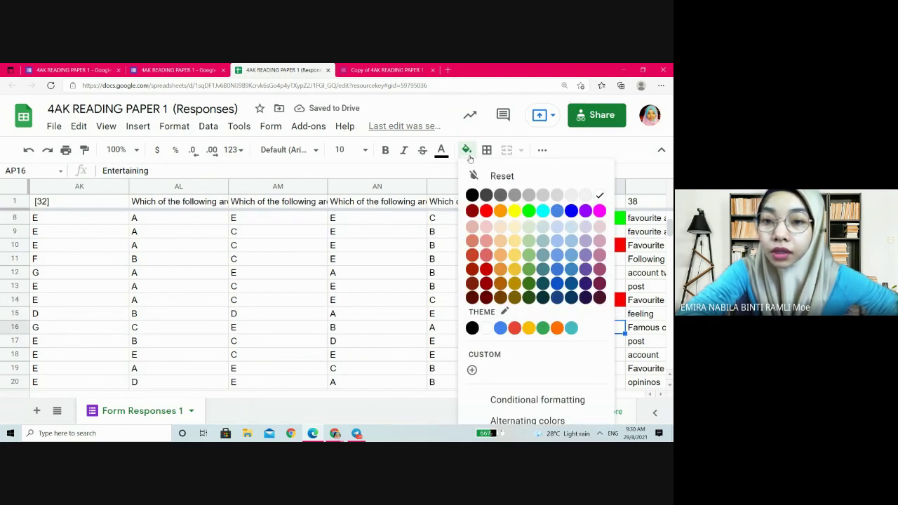
click(485, 209)
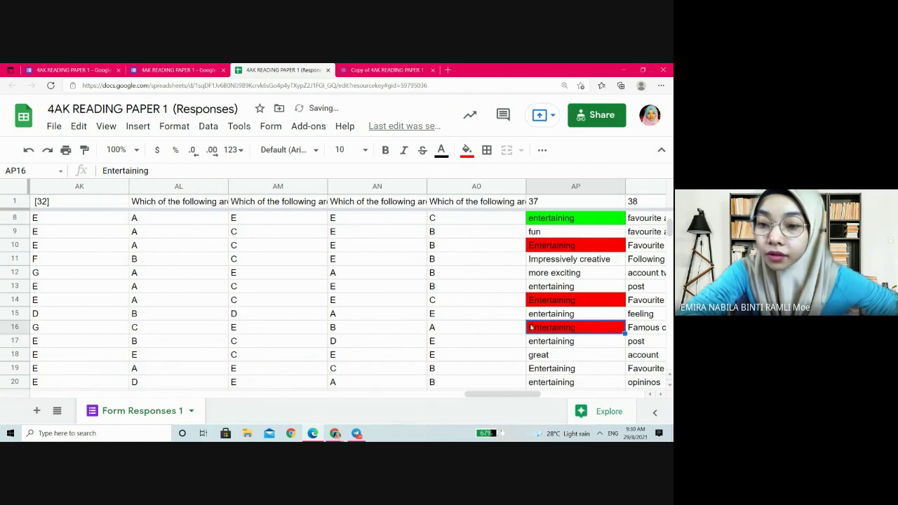
click(561, 369)
click(466, 149)
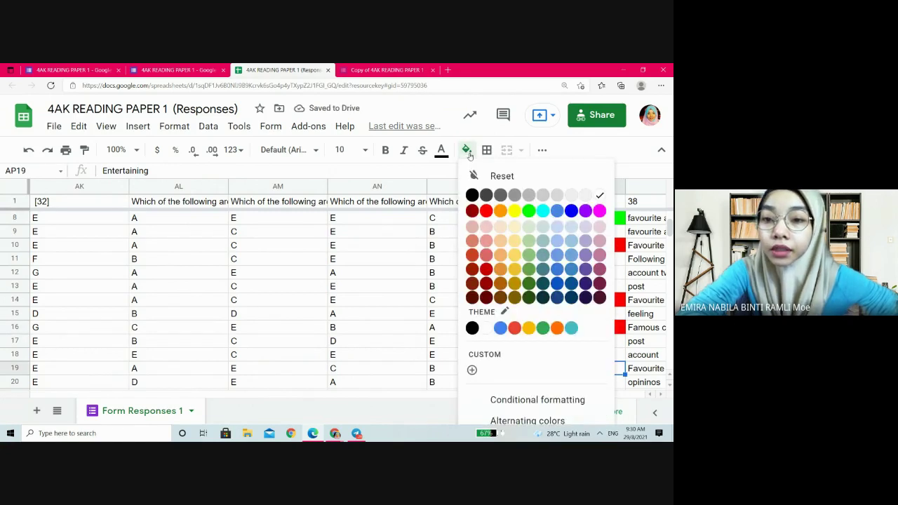
click(487, 211)
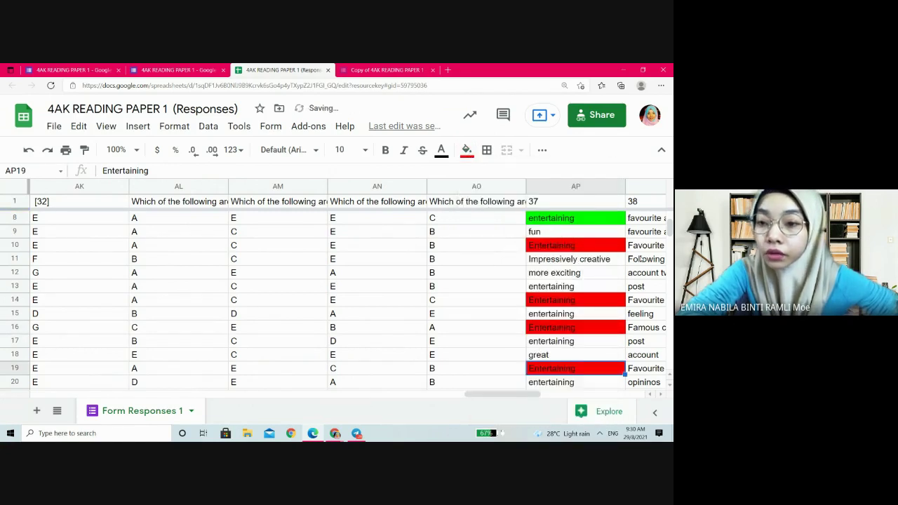
Step: Review the form's dialogue for Questions 37 to 40 and Question 37's answer key, and return to the responses spreadsheet
drag(670, 229, 671, 240)
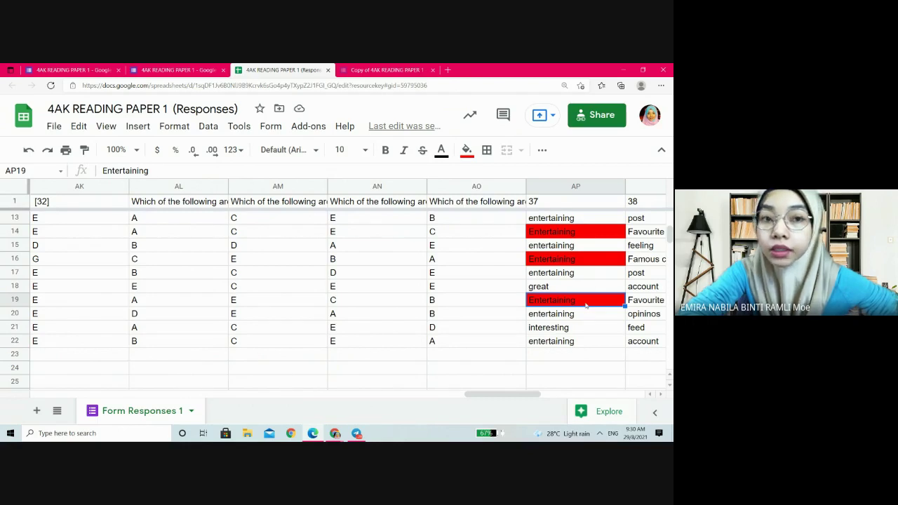
click(177, 70)
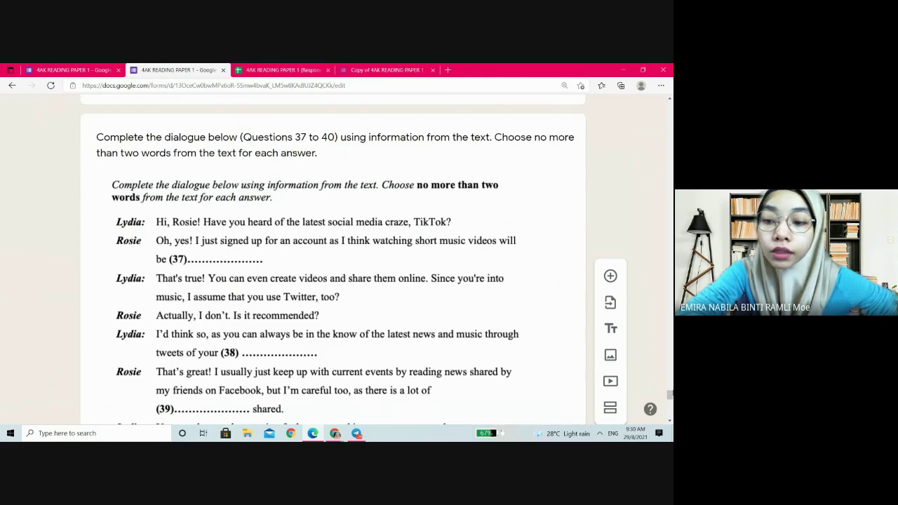
scroll(333, 259, down, 3)
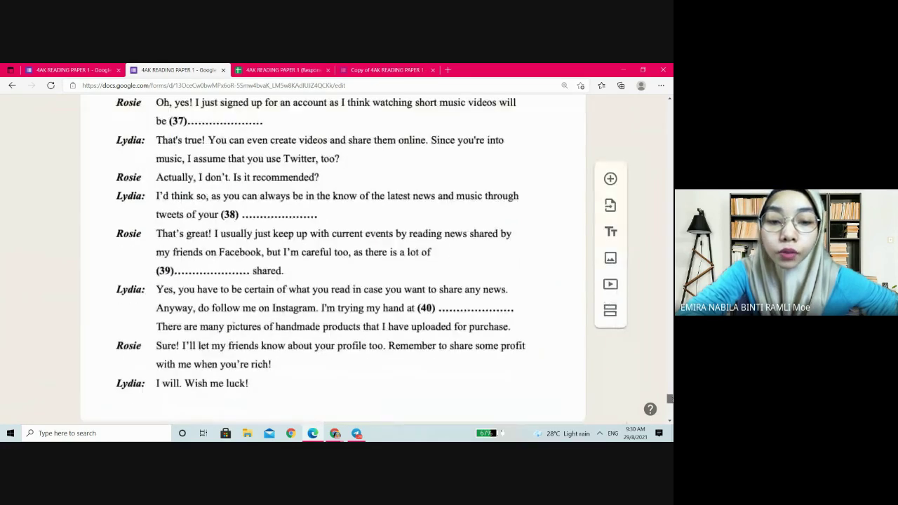
scroll(333, 260, down, 3)
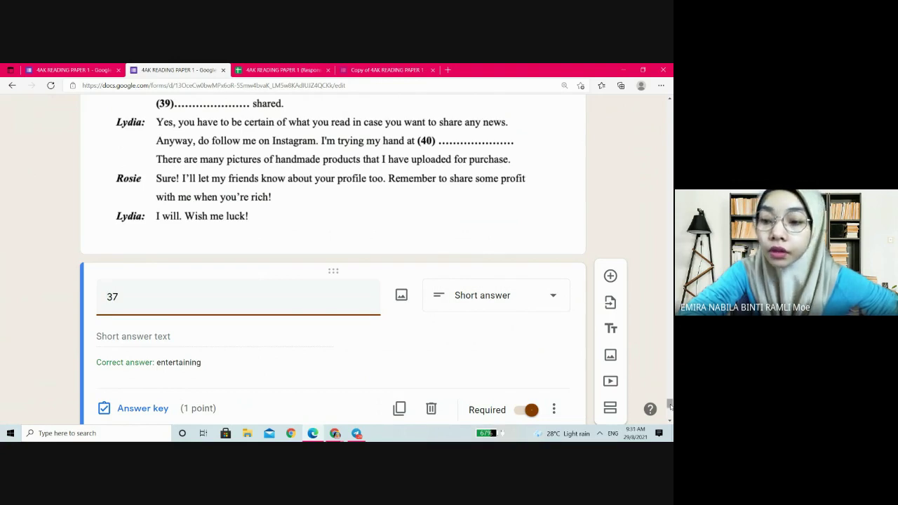
scroll(669, 405, down, 3)
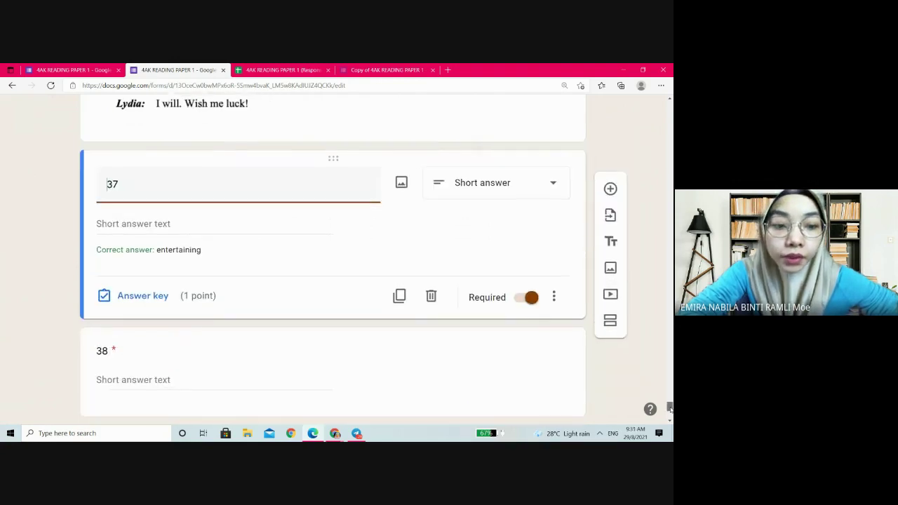
scroll(670, 407, down, 1)
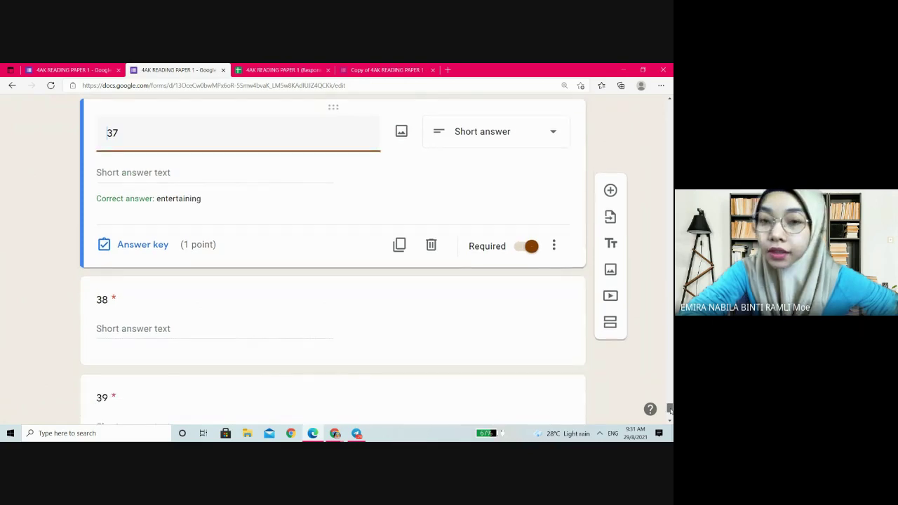
click(281, 70)
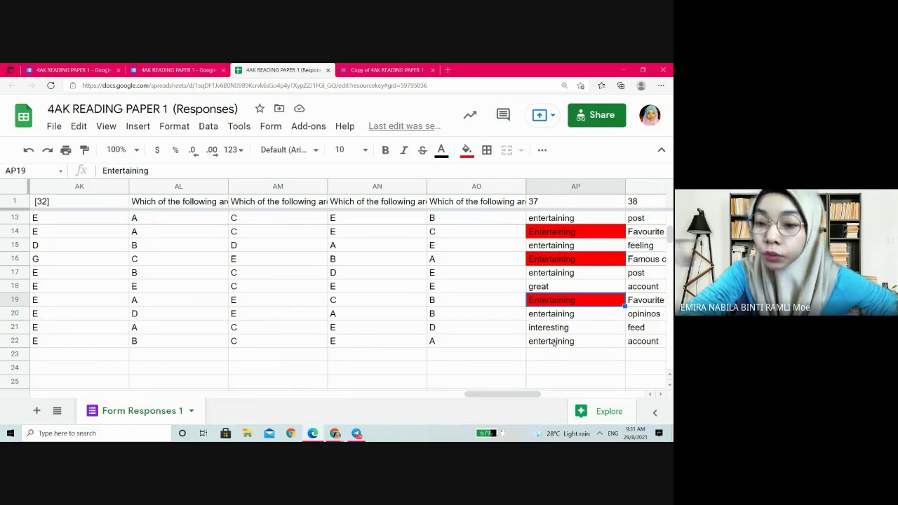
Step: Mark the lowercase "entertaining" answers in AP22 and AP20 as correct with a green fill
click(553, 341)
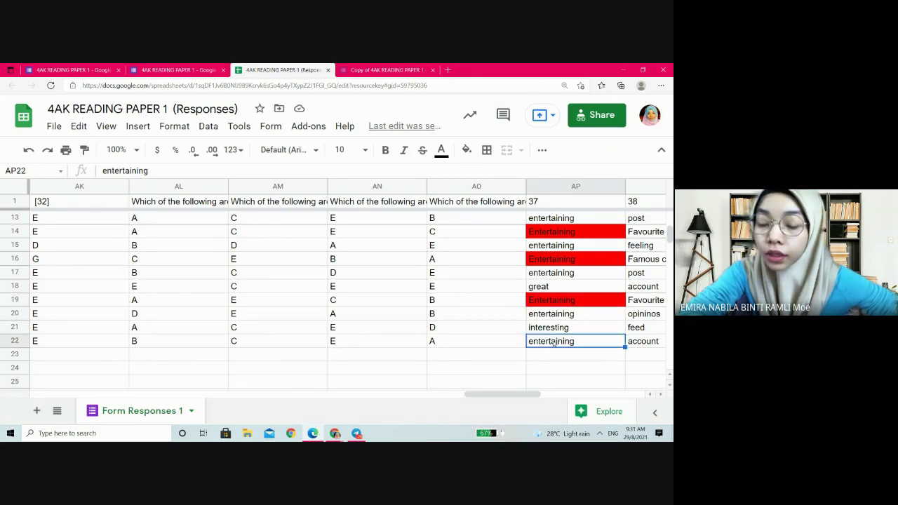
click(467, 149)
click(529, 211)
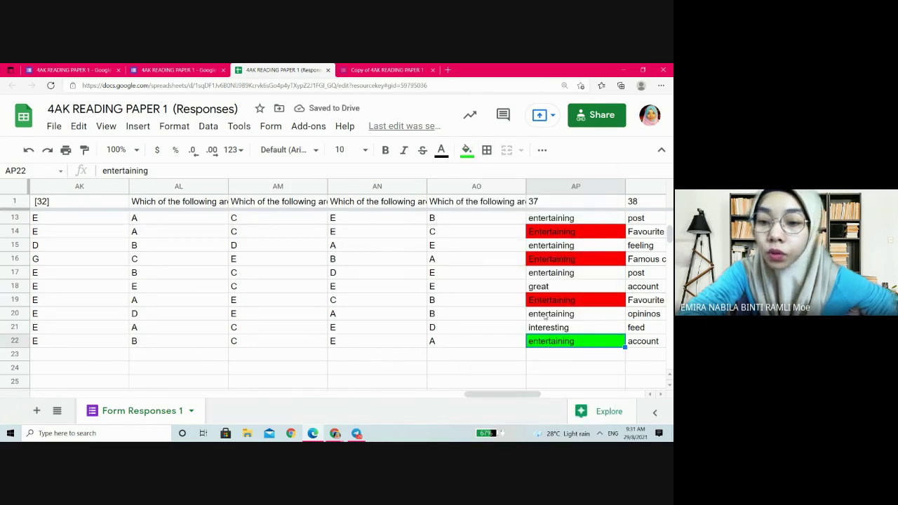
click(548, 314)
click(466, 149)
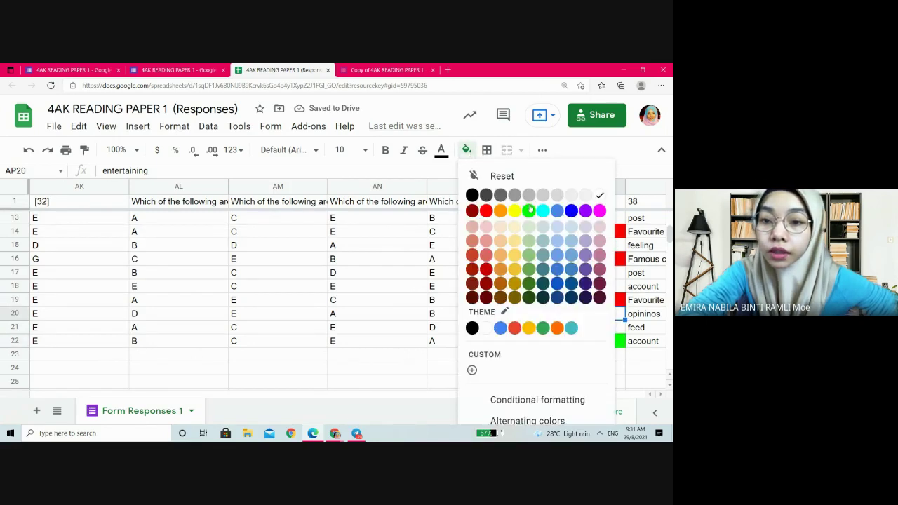
click(528, 210)
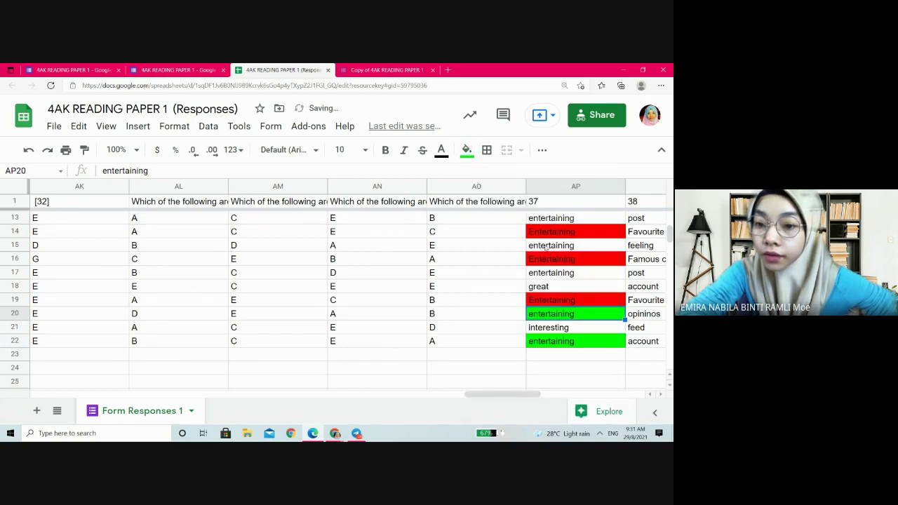
Step: Fill the lowercase "entertaining" answers in AP15 and AP17 with green to mark them correct
click(547, 247)
click(467, 149)
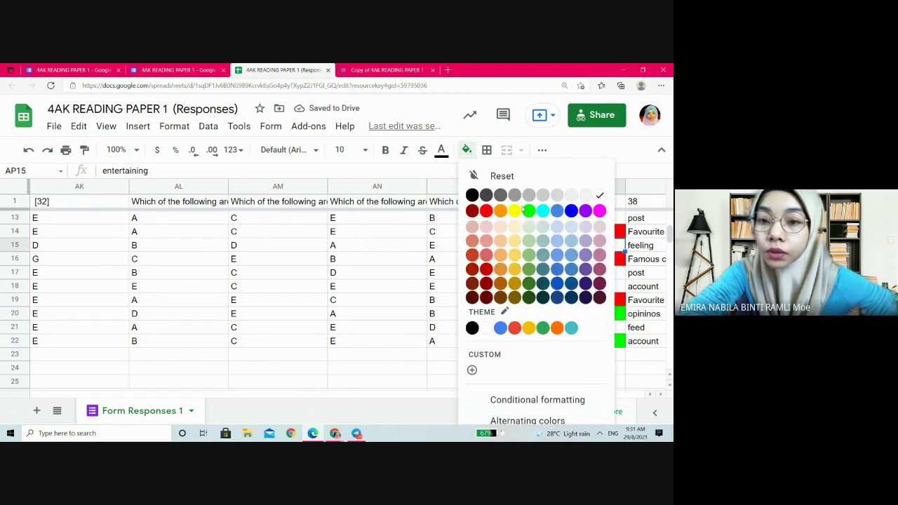
click(528, 210)
click(550, 275)
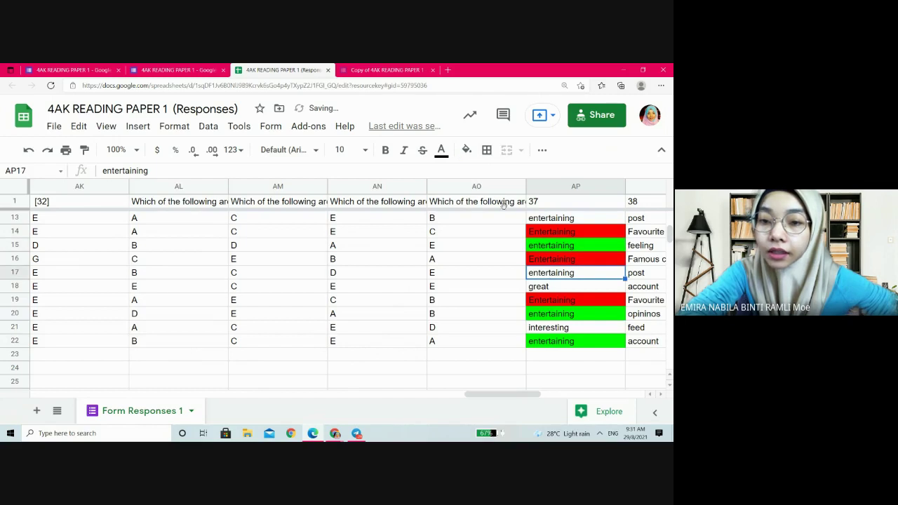
click(467, 150)
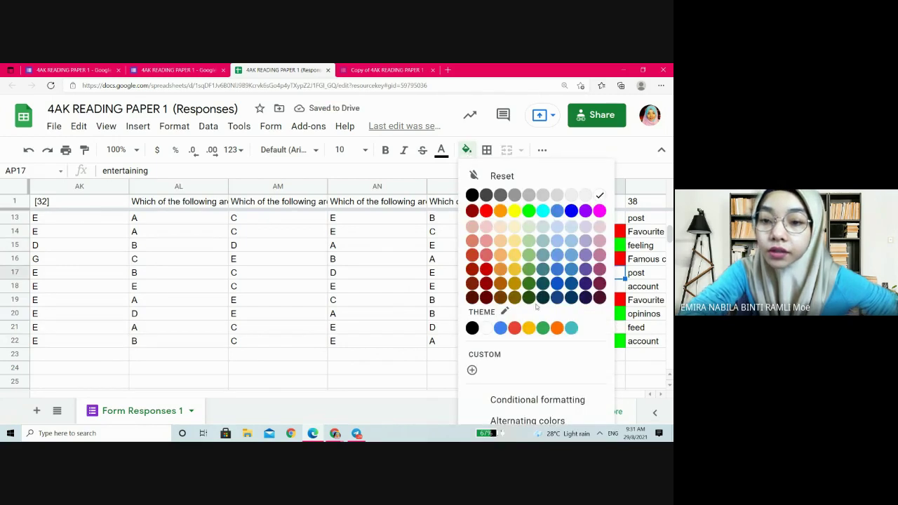
click(529, 210)
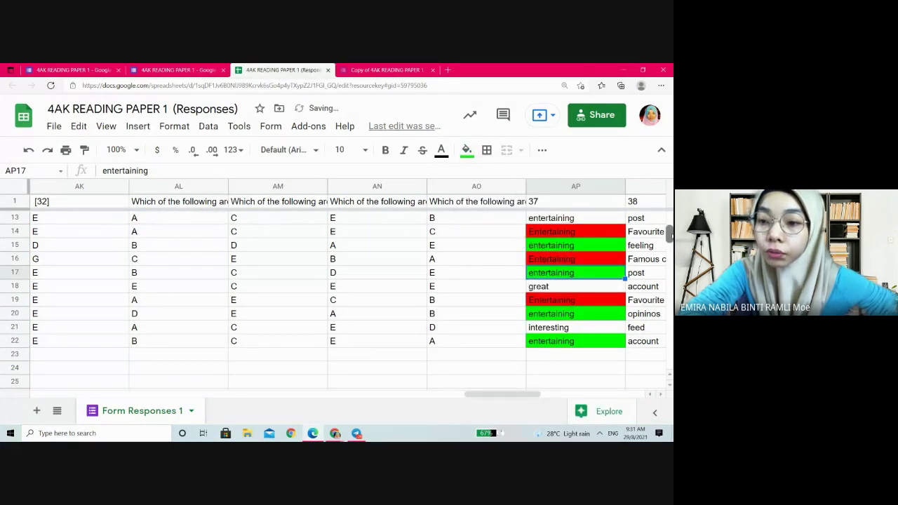
Step: Fill the "entertaining" answer in AP13 with green and look over the Question 37 answers above it
scroll(589, 244, up, 1)
click(589, 244)
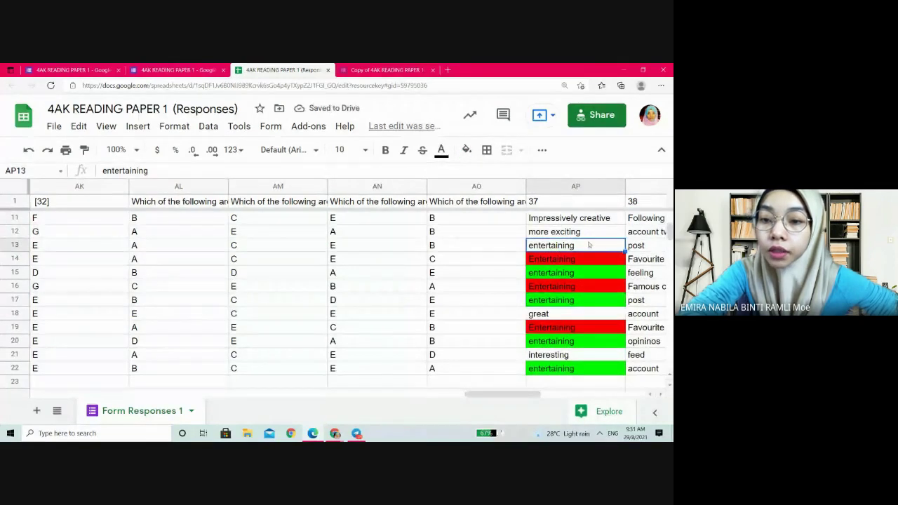
click(467, 150)
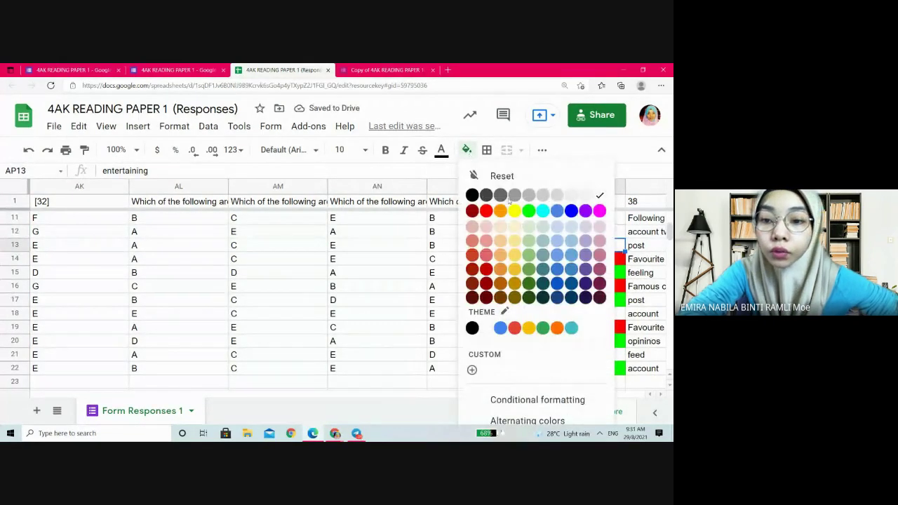
click(528, 210)
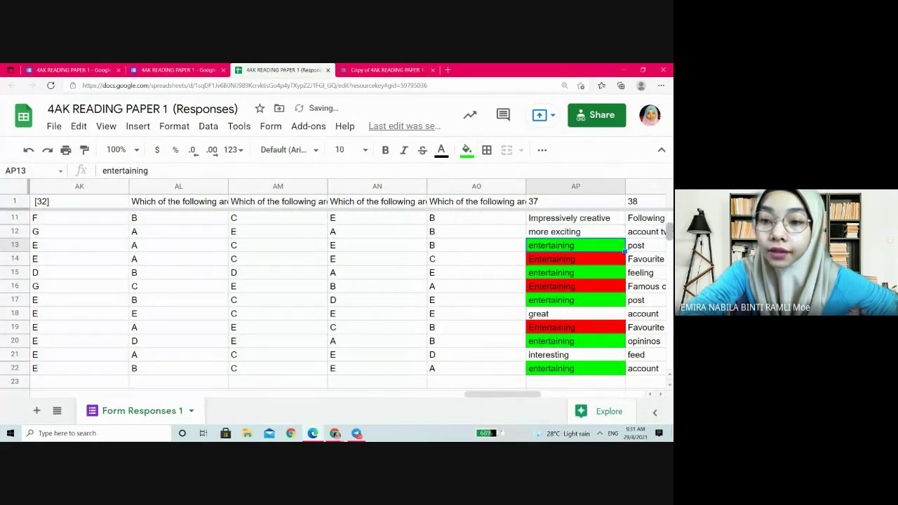
scroll(336, 301, up, 1)
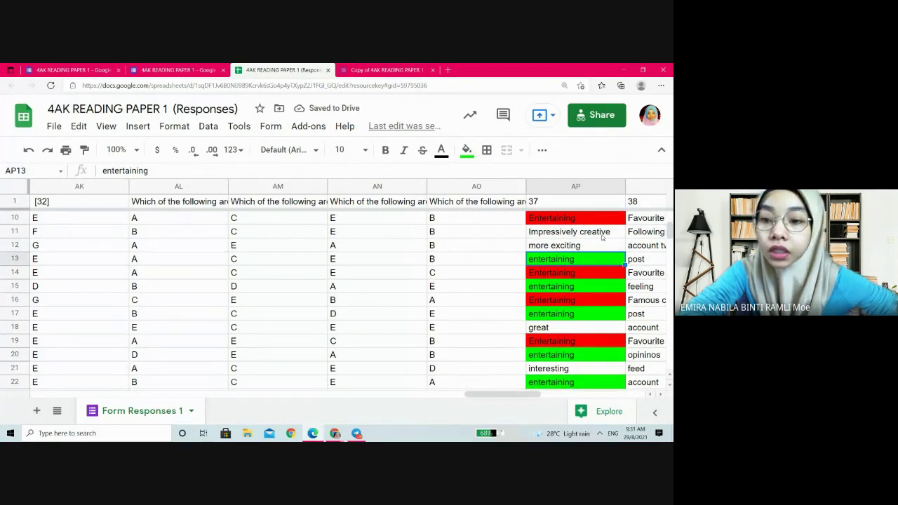
scroll(337, 301, up, 3)
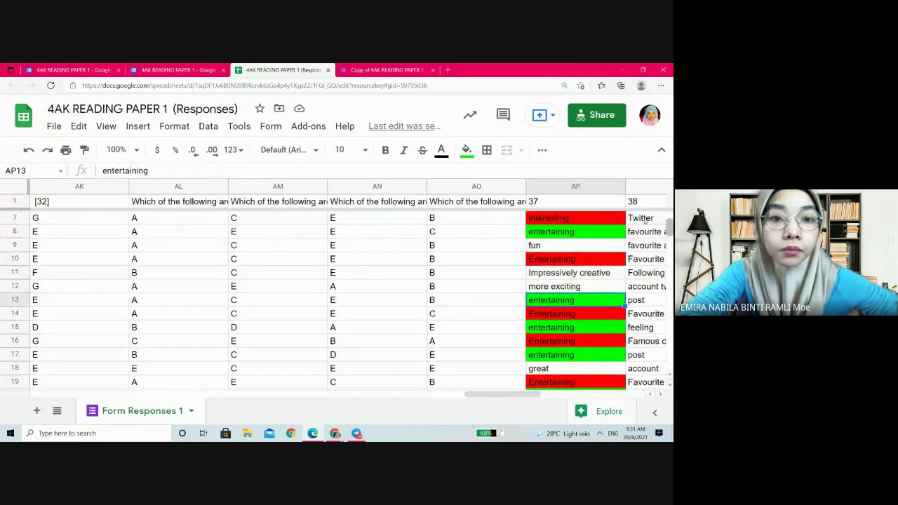
Step: Switch to the form and compare the TikTok passage with blank 37 in the dialogue
click(148, 68)
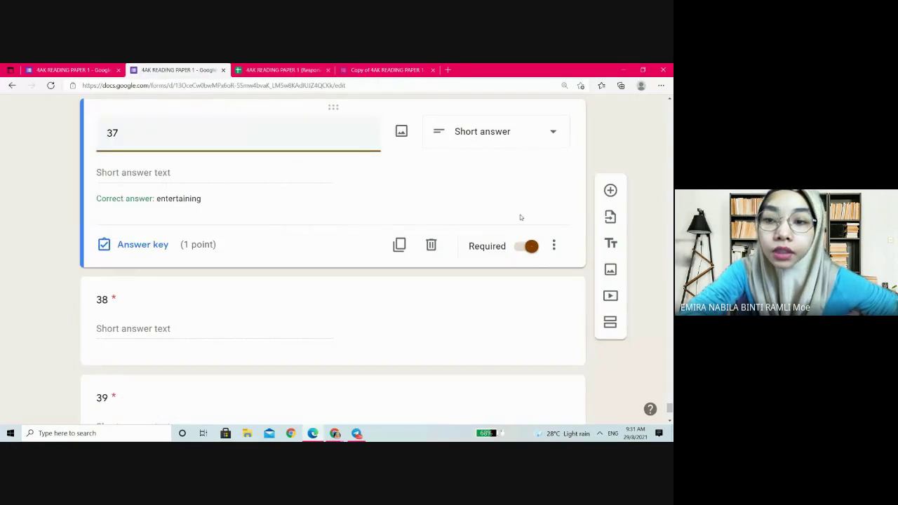
drag(669, 409, 670, 376)
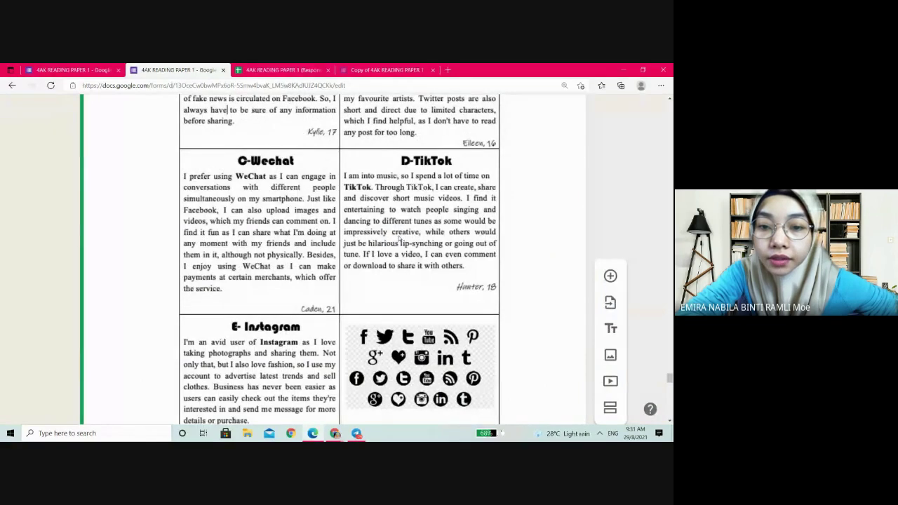
drag(669, 377, 670, 393)
click(294, 259)
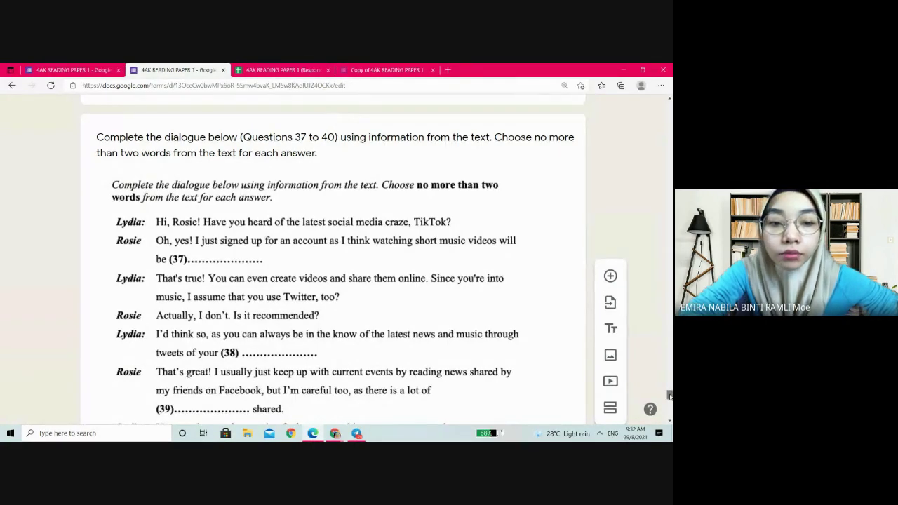
Step: Read the dialogue around blank 38 and go back to the social media passages, enlarging the page to read the Twitter text
mouse_move(669, 395)
mouse_down()
mouse_move(669, 410)
mouse_move(669, 399)
mouse_up()
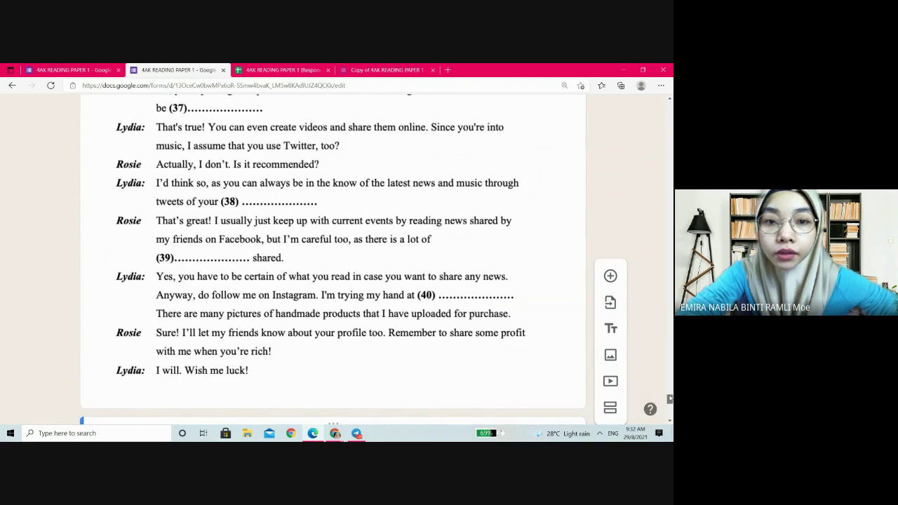
drag(670, 400, 670, 395)
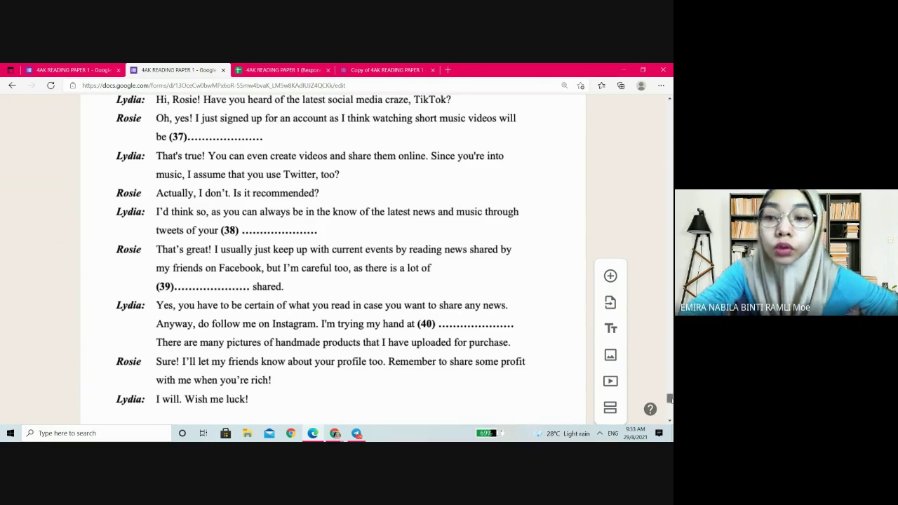
scroll(669, 398, down, 1)
scroll(669, 398, up, 2)
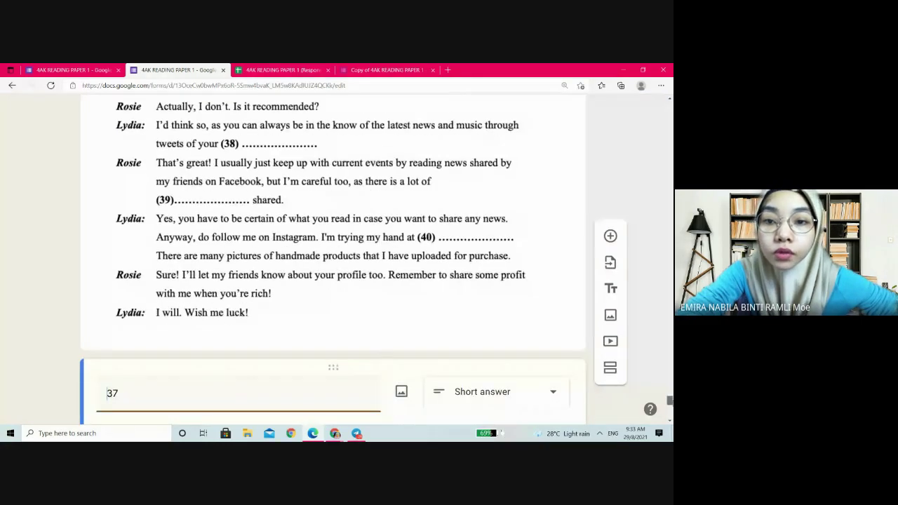
scroll(669, 396, up, 10)
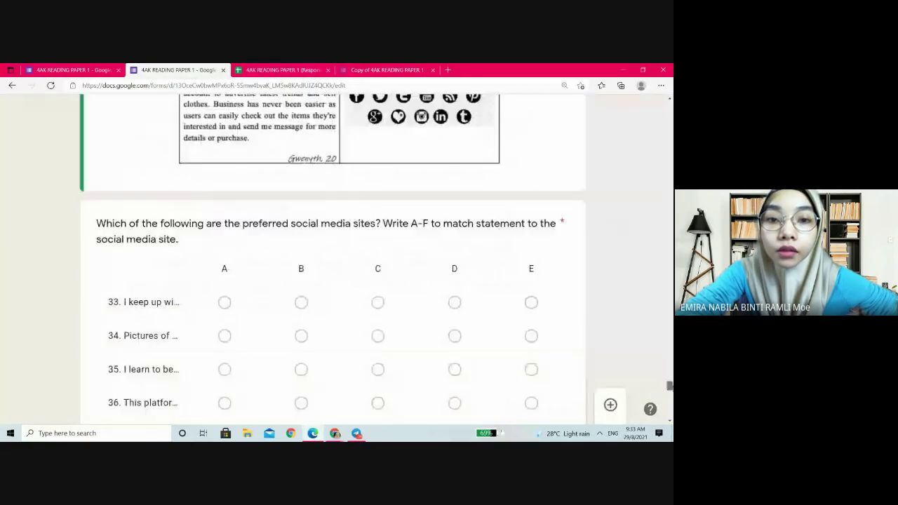
scroll(669, 379, up, 3)
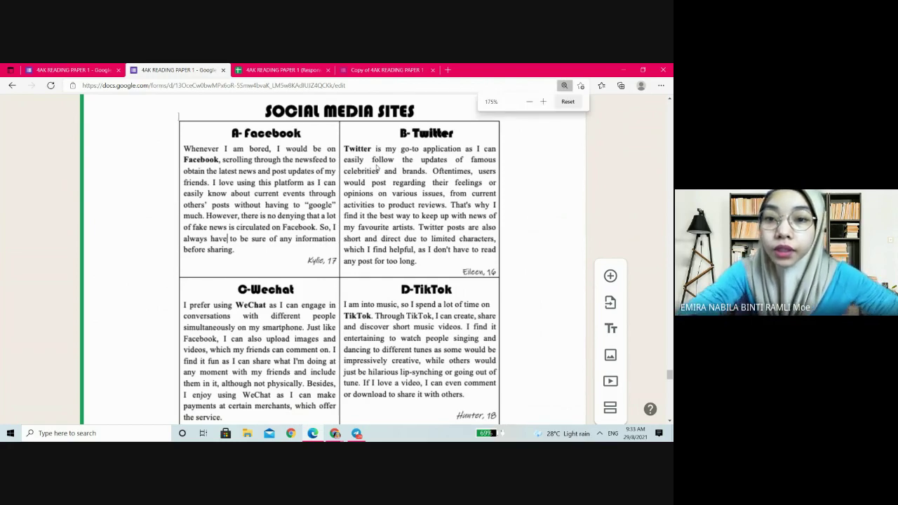
key(ctrl+plus)
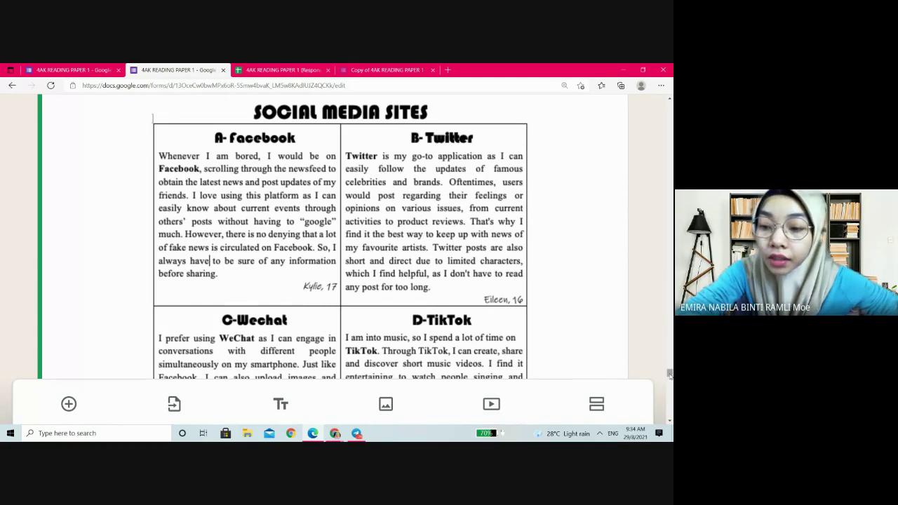
Step: Recheck the wording of blank 38 in the dialogue against the Twitter passage
drag(669, 373, 669, 396)
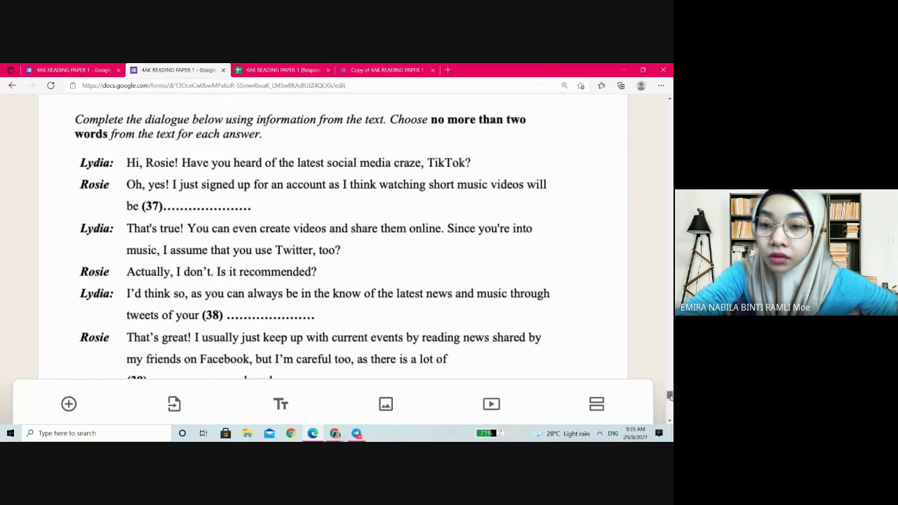
scroll(669, 394, up, 1)
drag(669, 394, 669, 373)
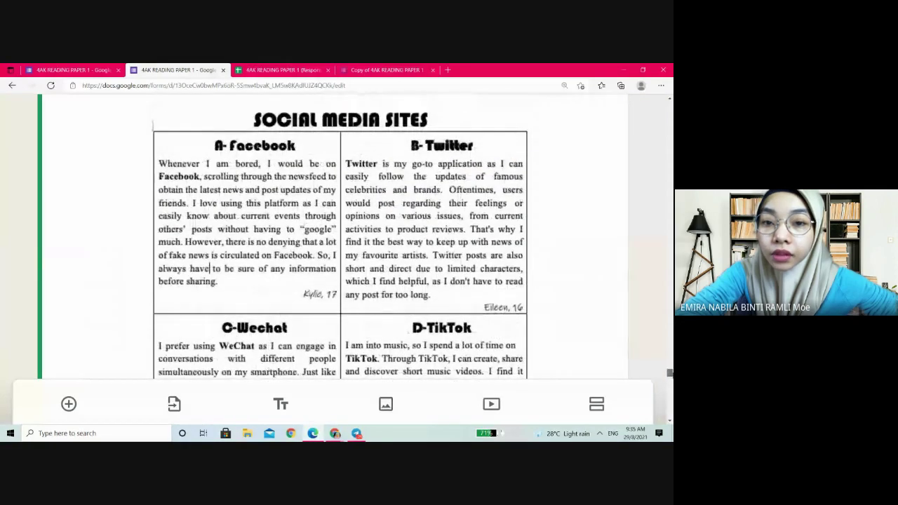